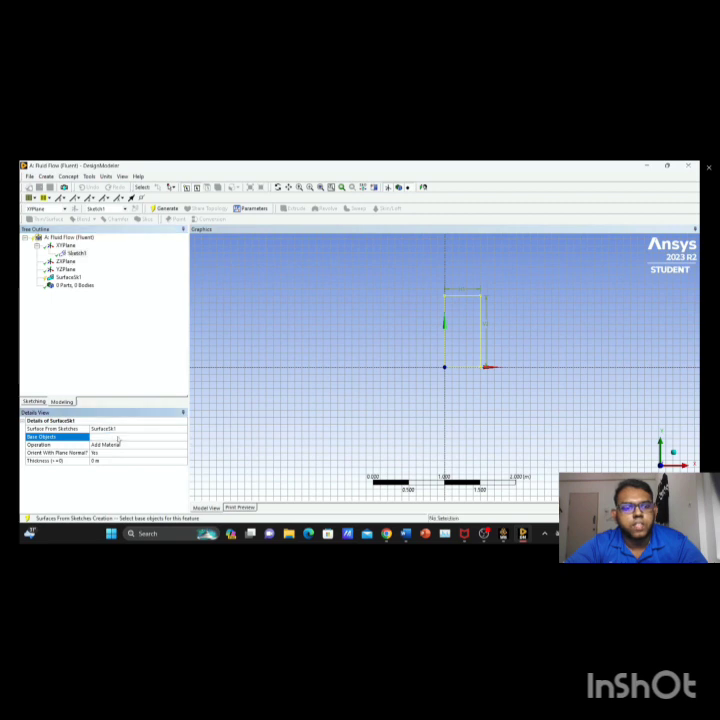
# Apply Sketch1 as the base object of the surface and generate the surface body.
pyautogui.click(113, 436)
pyautogui.click(166, 209)
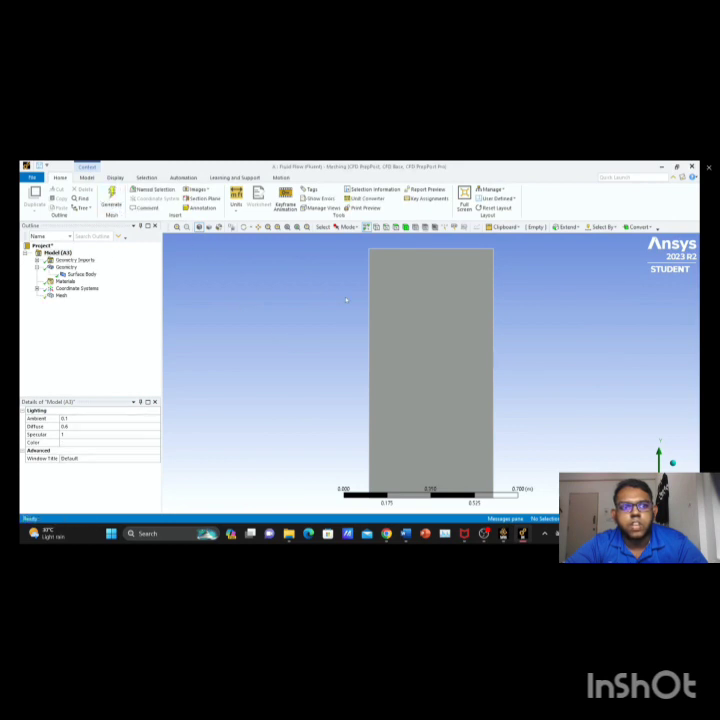
# Add a face meshing control to the mesh, scope it to the rectangular face, and generate the mesh.
pyautogui.click(61, 295)
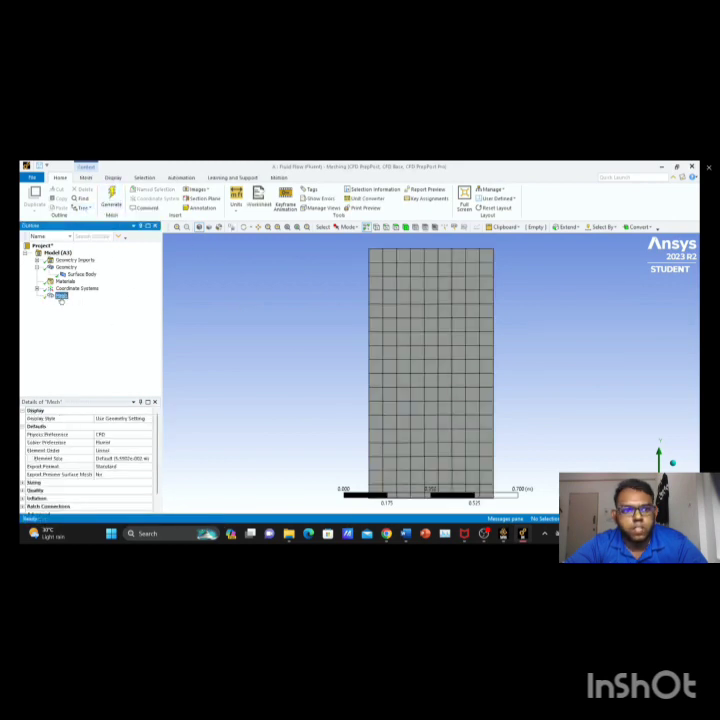
pyautogui.rightClick(61, 297)
pyautogui.moveTo(80, 302)
pyautogui.click(178, 345)
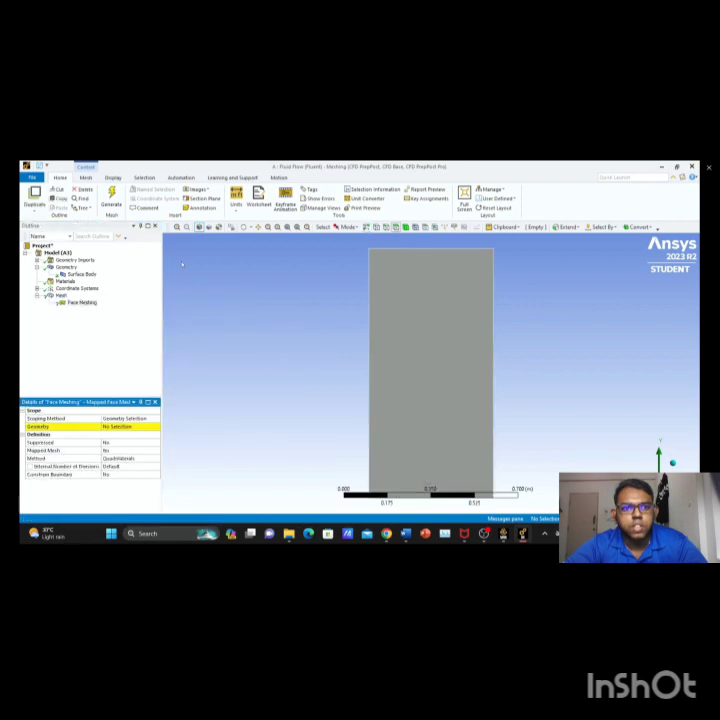
pyautogui.click(397, 227)
pyautogui.click(415, 326)
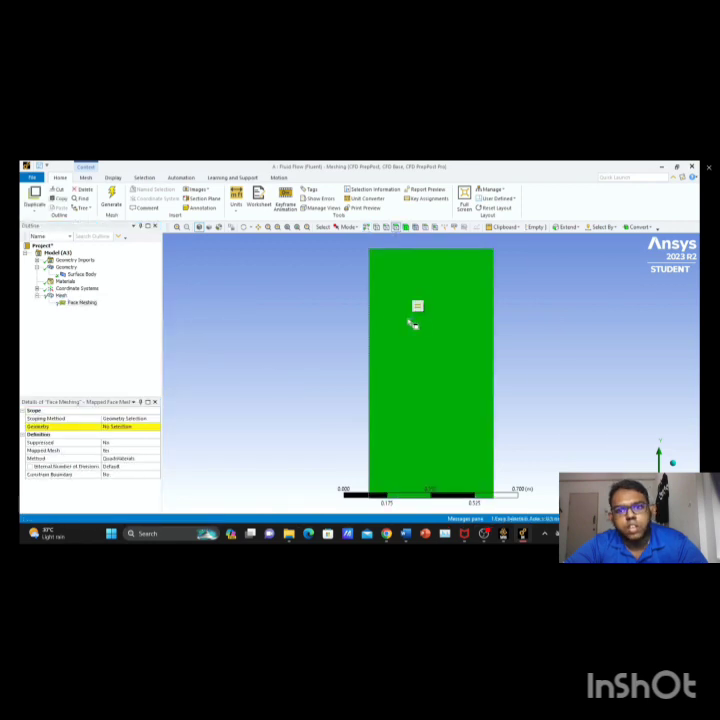
pyautogui.click(117, 427)
pyautogui.click(116, 427)
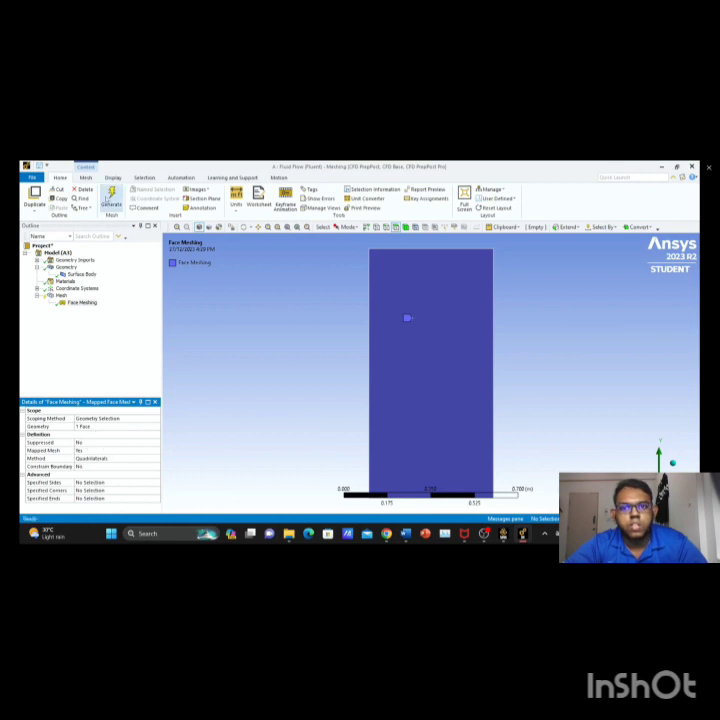
pyautogui.click(111, 196)
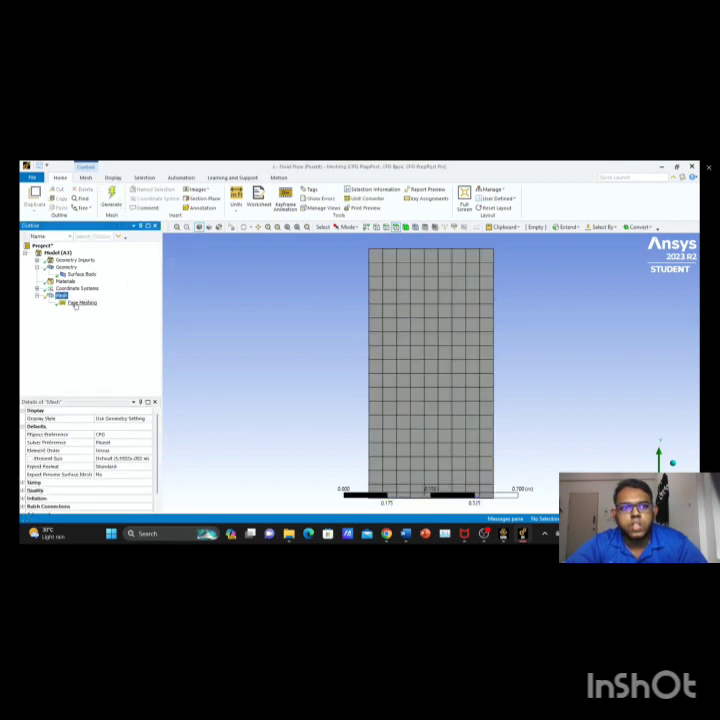
# Insert a mesh sizing control and scope it to the rectangle's top and bottom edges.
pyautogui.rightClick(61, 296)
pyautogui.moveTo(90, 301)
pyautogui.click(185, 316)
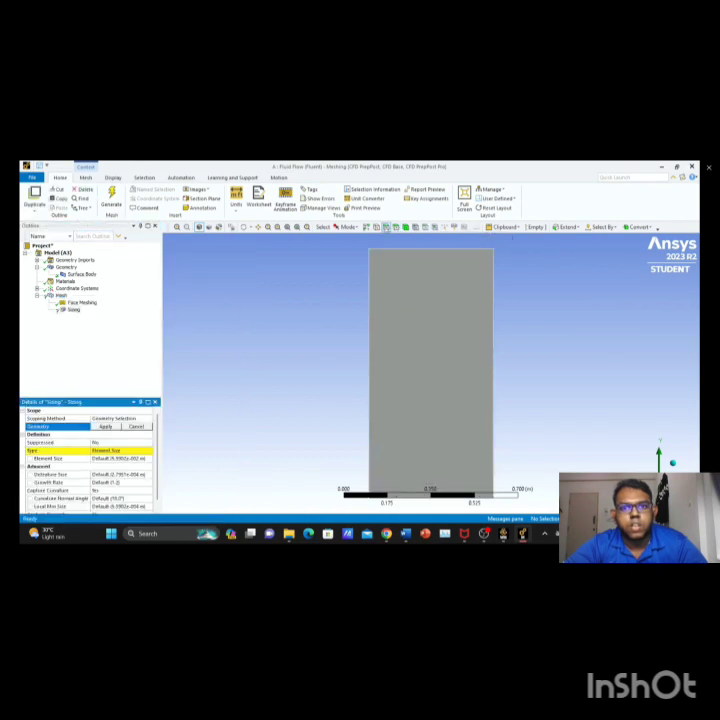
pyautogui.click(371, 298)
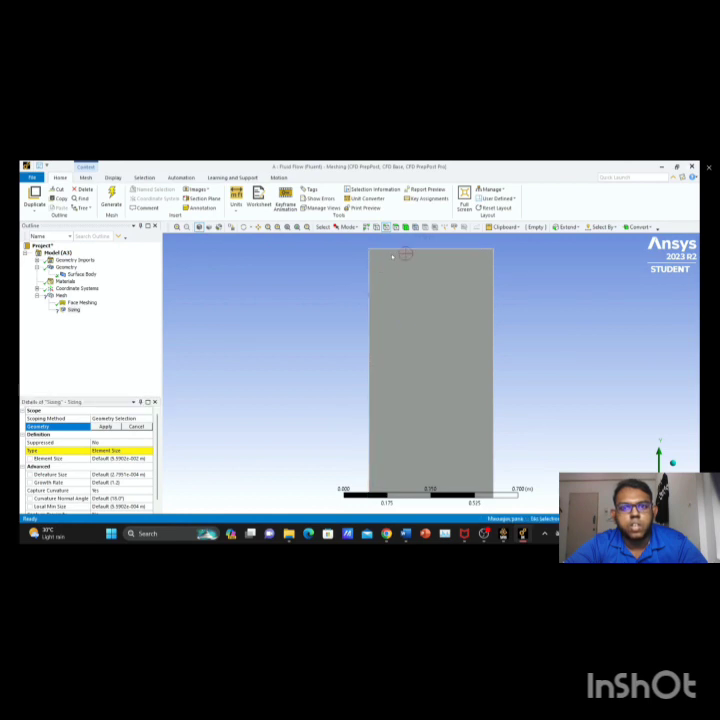
pyautogui.click(402, 249)
pyautogui.keyDown('ctrl'); pyautogui.click(437, 494); pyautogui.keyUp('ctrl')
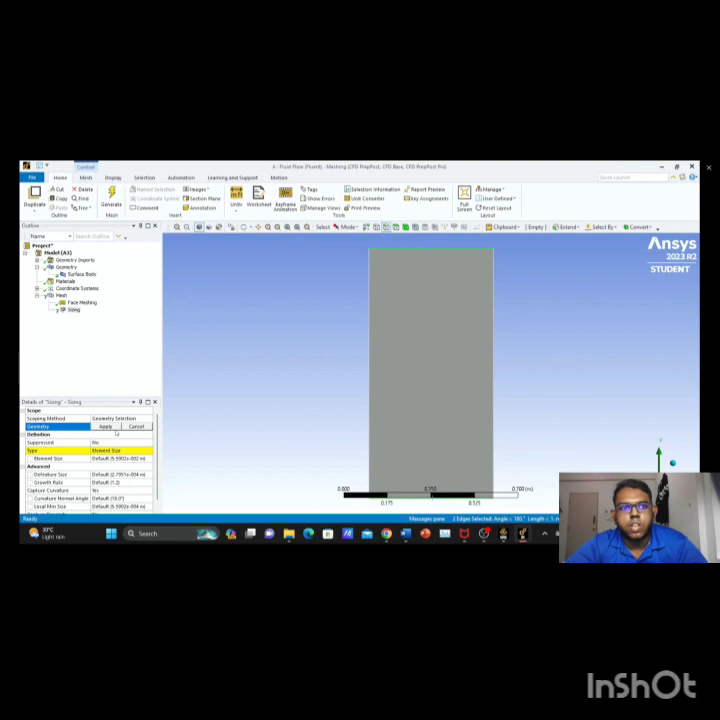
pyautogui.click(110, 427)
# Set the top and bottom edge sizing to 50 divisions with curvature capture off and hard behavior, and regenerate the mesh.
pyautogui.click(115, 450)
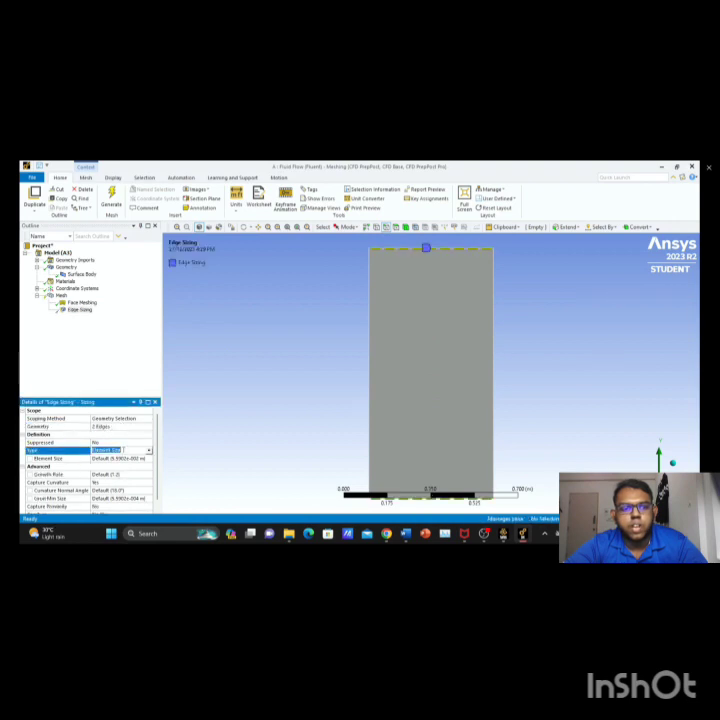
pyautogui.click(104, 458)
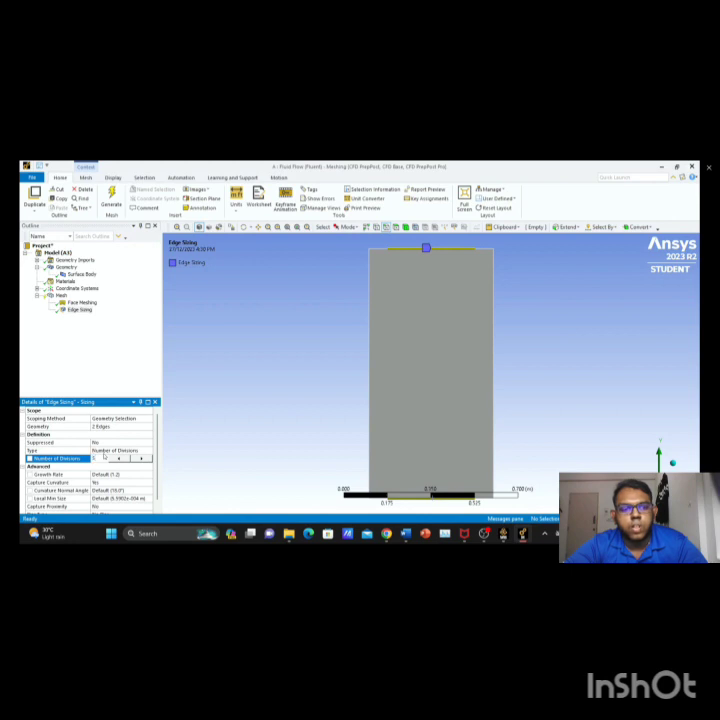
pyautogui.press('Return')
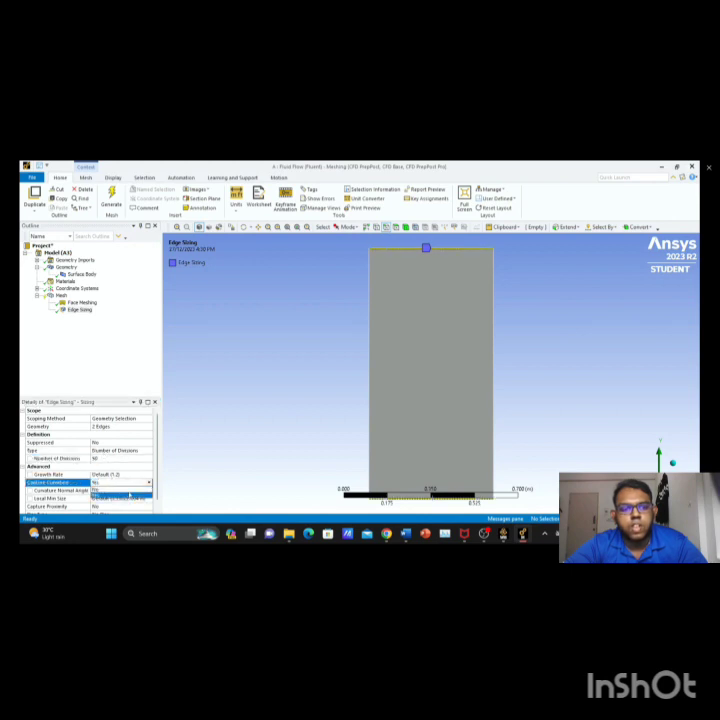
pyautogui.click(120, 474)
pyautogui.click(100, 482)
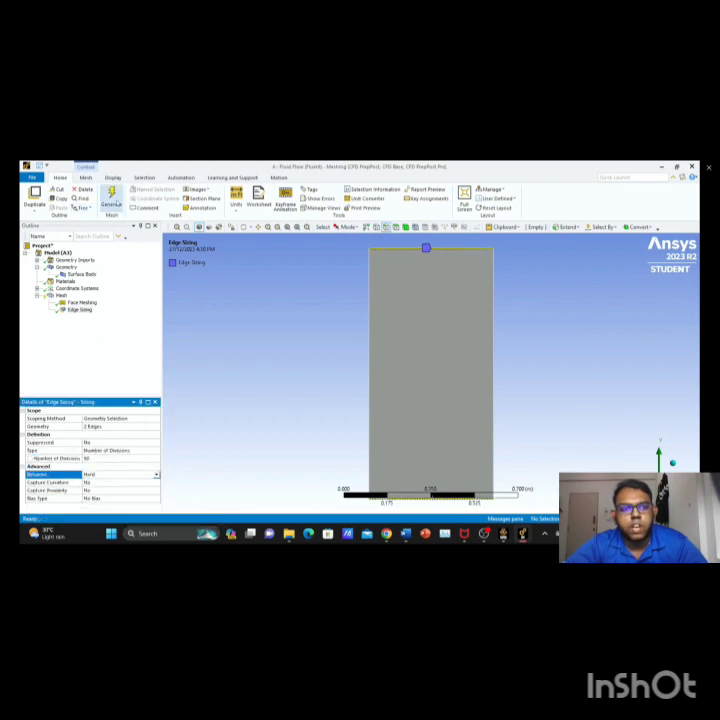
pyautogui.click(111, 196)
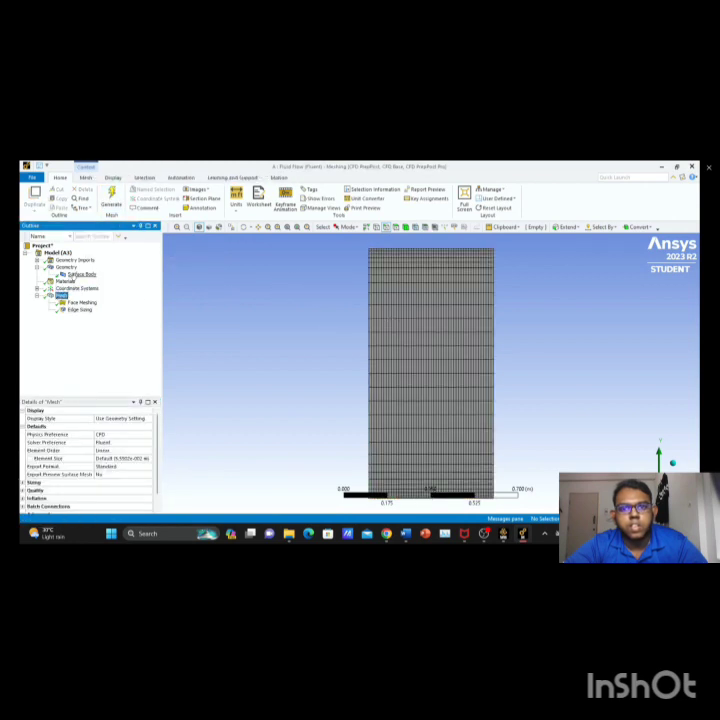
# Insert a second mesh sizing control and scope it to the rectangle's left edge.
pyautogui.rightClick(61, 295)
pyautogui.moveTo(84, 300)
pyautogui.click(180, 313)
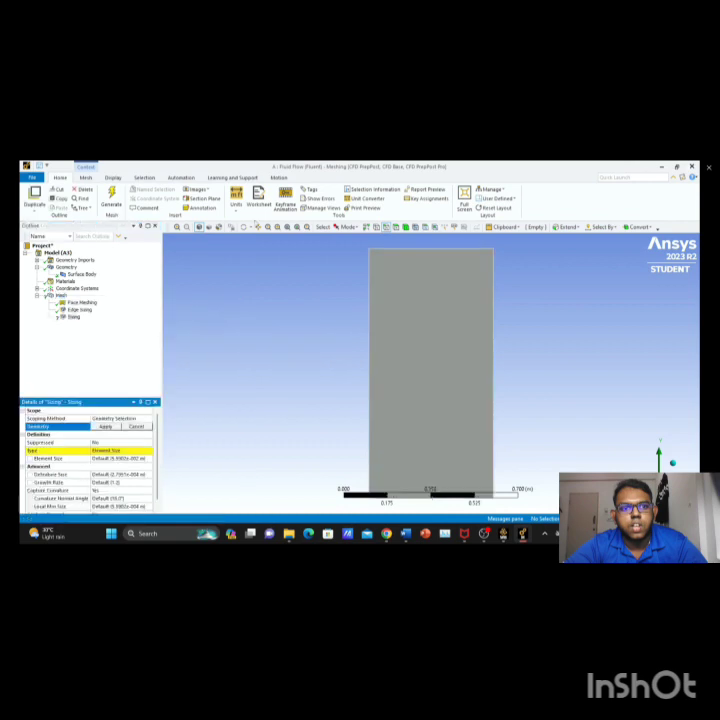
pyautogui.click(370, 298)
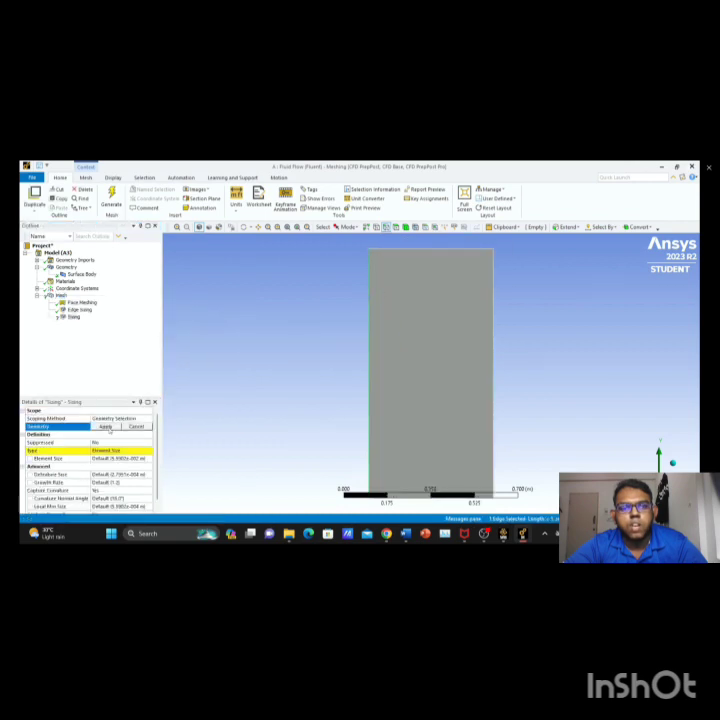
pyautogui.click(105, 426)
# Define the left edge sizing by 60 divisions, with curvature capture off and hard behavior.
pyautogui.click(118, 450)
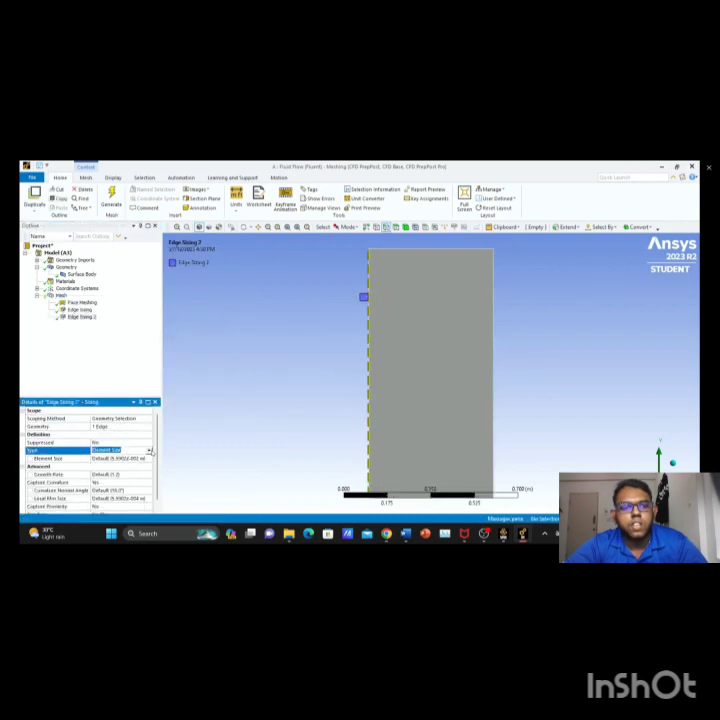
pyautogui.click(115, 463)
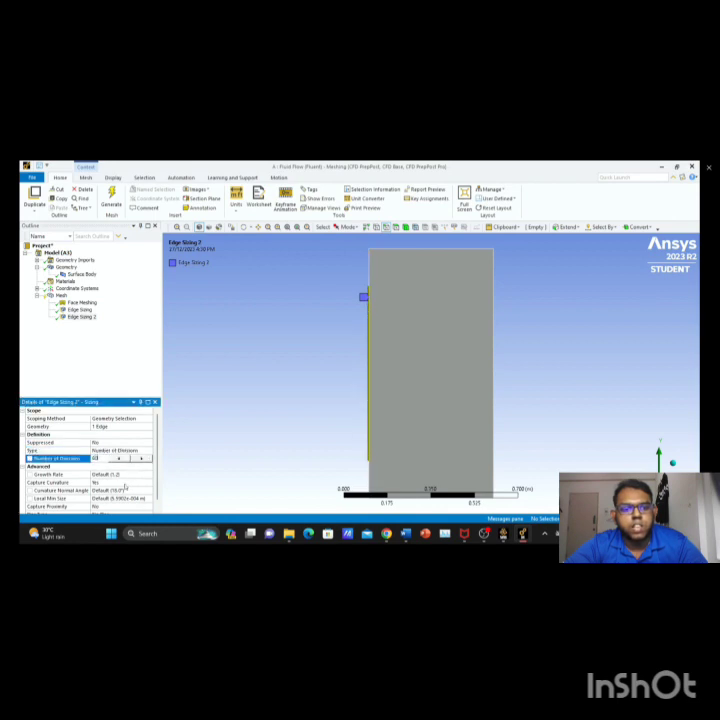
pyautogui.click(126, 484)
pyautogui.click(140, 489)
pyautogui.click(146, 476)
pyautogui.click(132, 489)
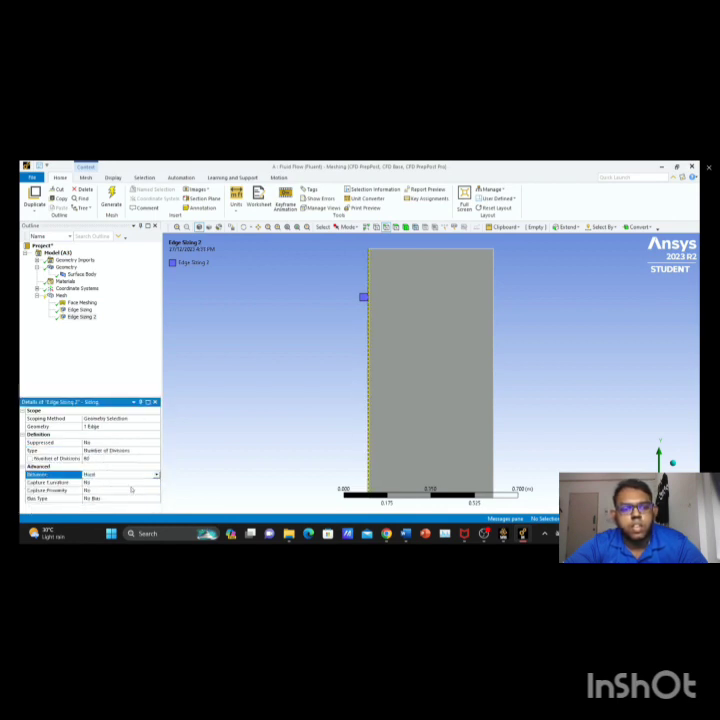
# Apply a graded bias with a bias factor of 70 to the left edge sizing and generate the mesh.
pyautogui.click(125, 498)
pyautogui.click(112, 511)
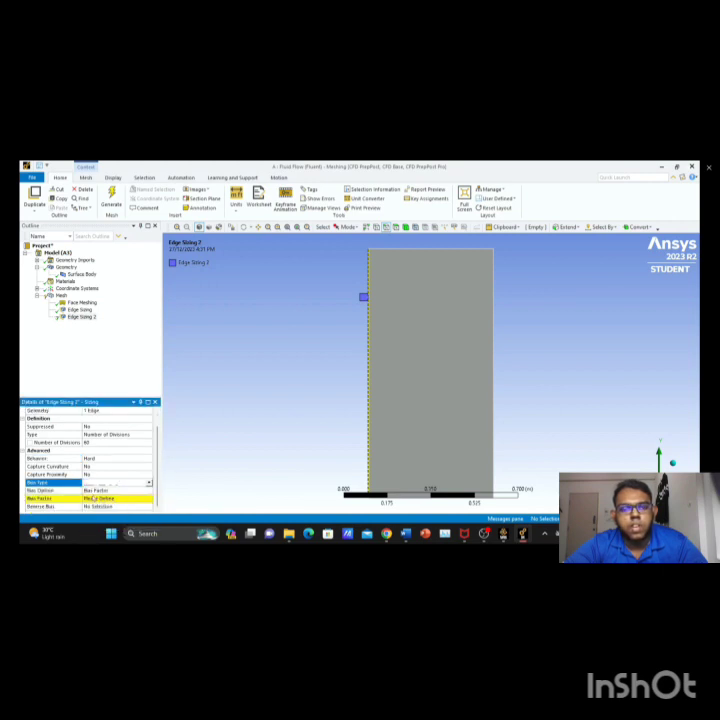
pyautogui.click(92, 498)
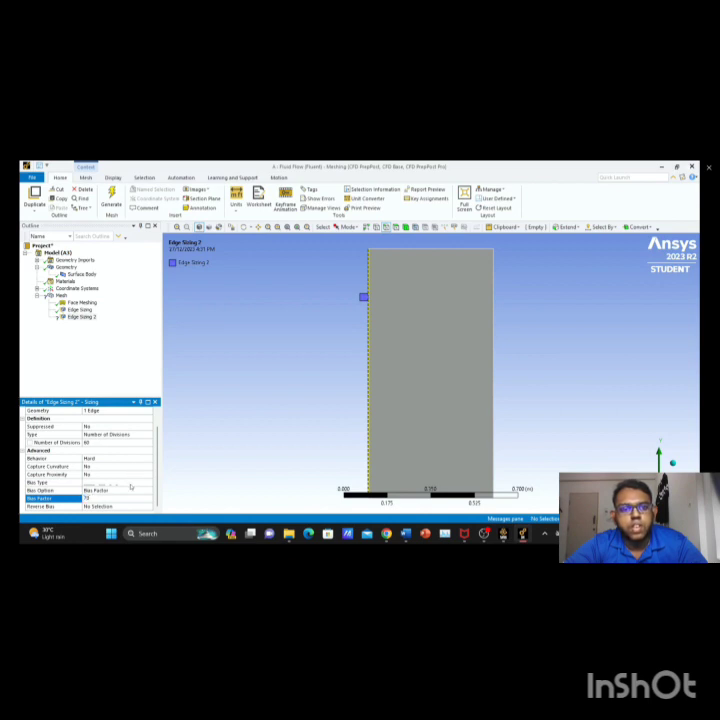
pyautogui.click(111, 195)
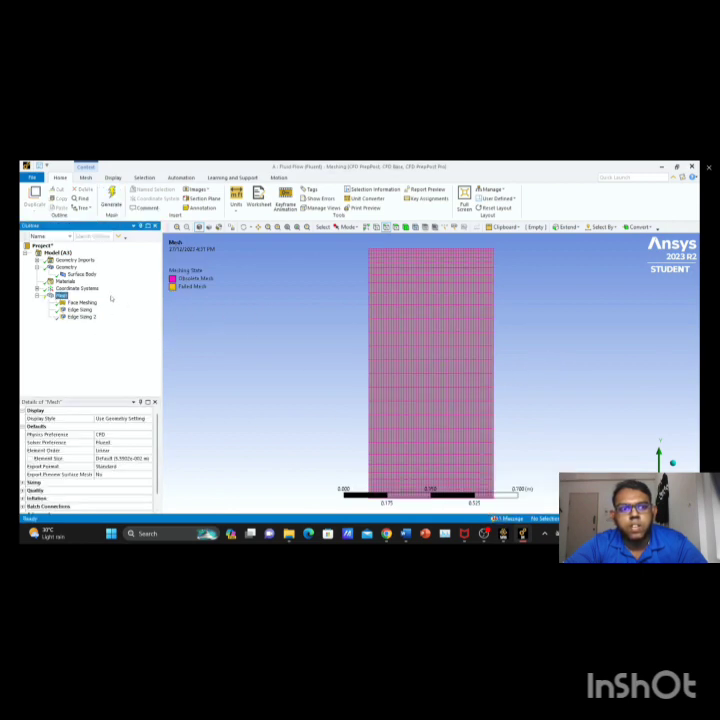
# Insert a third mesh sizing control and scope it to the rectangle's right edge.
pyautogui.rightClick(62, 296)
pyautogui.moveTo(83, 303)
pyautogui.click(180, 314)
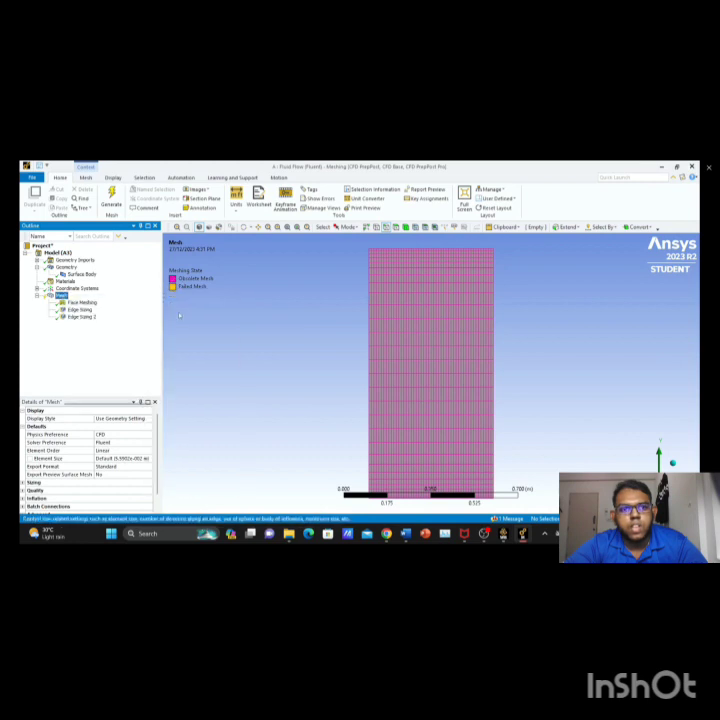
pyautogui.click(492, 342)
pyautogui.click(103, 426)
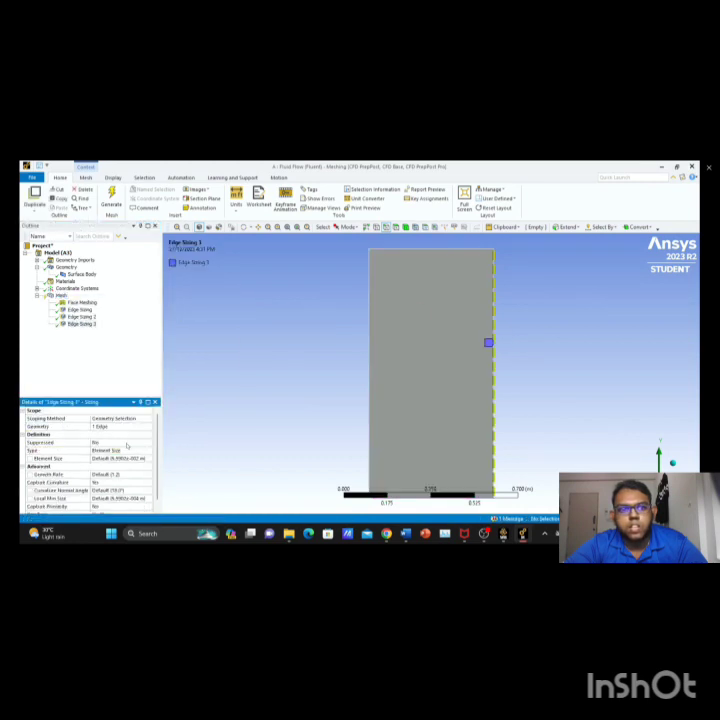
# Define the right edge sizing by 60 divisions with hard behavior.
pyautogui.click(115, 450)
pyautogui.click(110, 466)
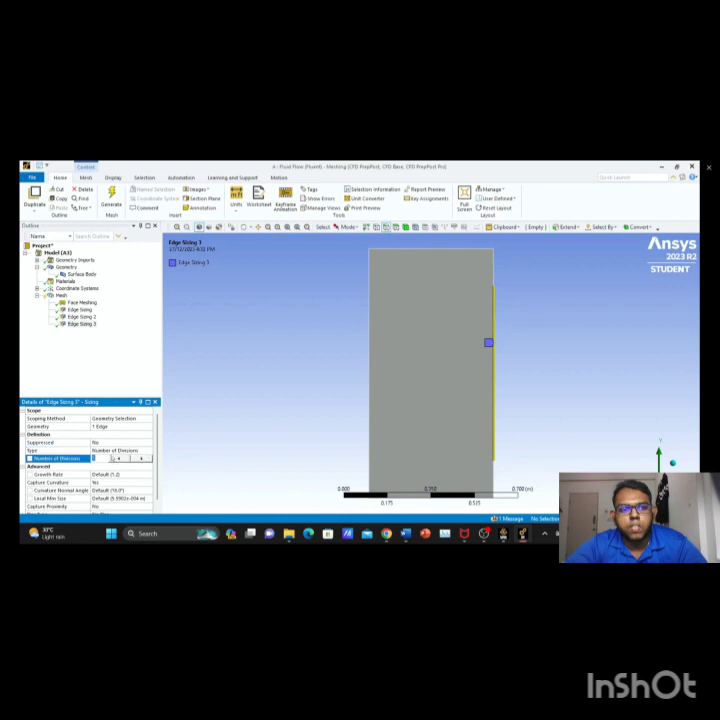
pyautogui.write('40')
pyautogui.press('Return')
pyautogui.click(115, 474)
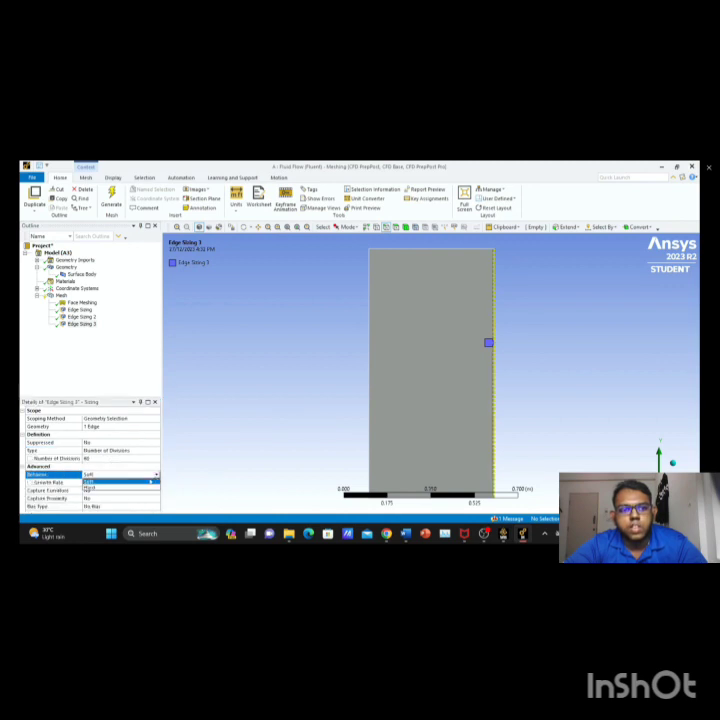
pyautogui.click(89, 488)
# Apply a graded bias with a bias factor of 70 to the right edge sizing.
pyautogui.click(115, 501)
pyautogui.click(105, 498)
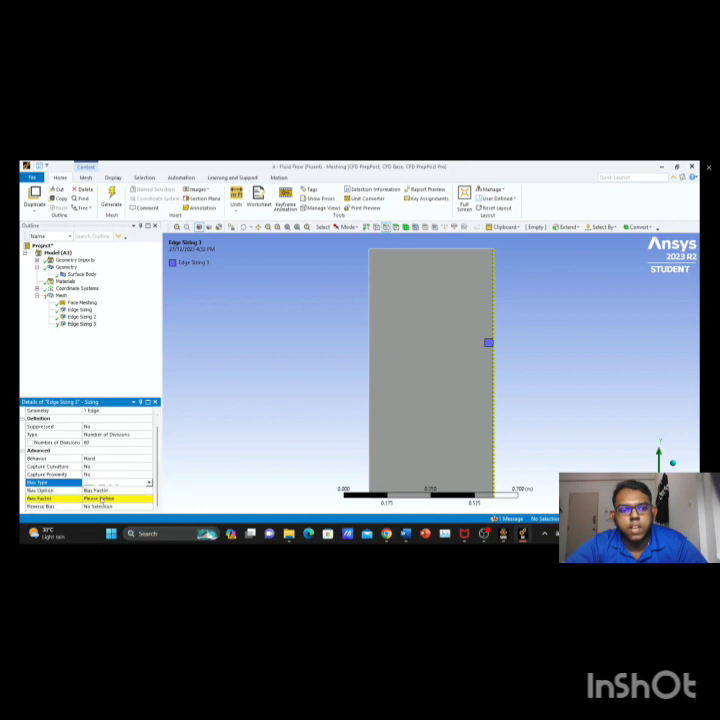
pyautogui.click(105, 498)
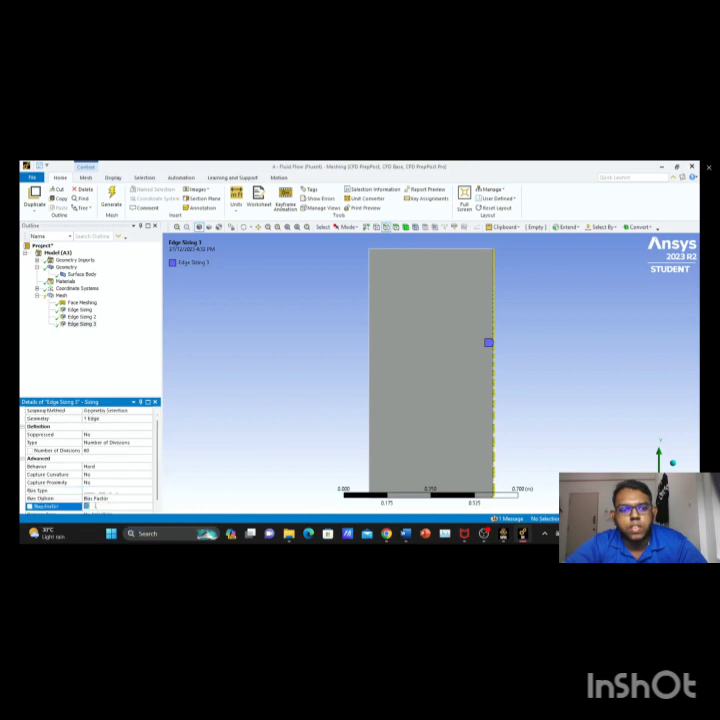
# Reverse the bias on the rectangle's right edge and regenerate the mesh.
pyautogui.click(104, 506)
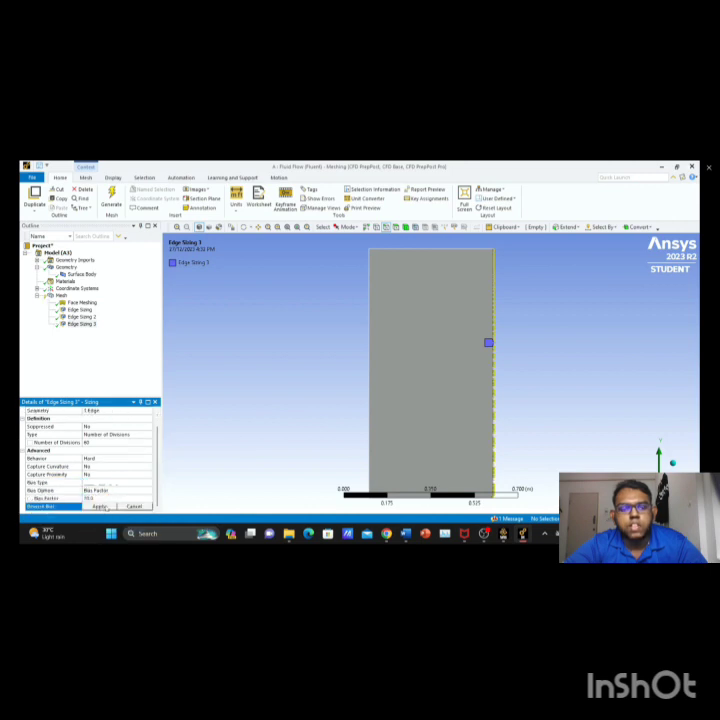
pyautogui.click(494, 429)
pyautogui.click(95, 506)
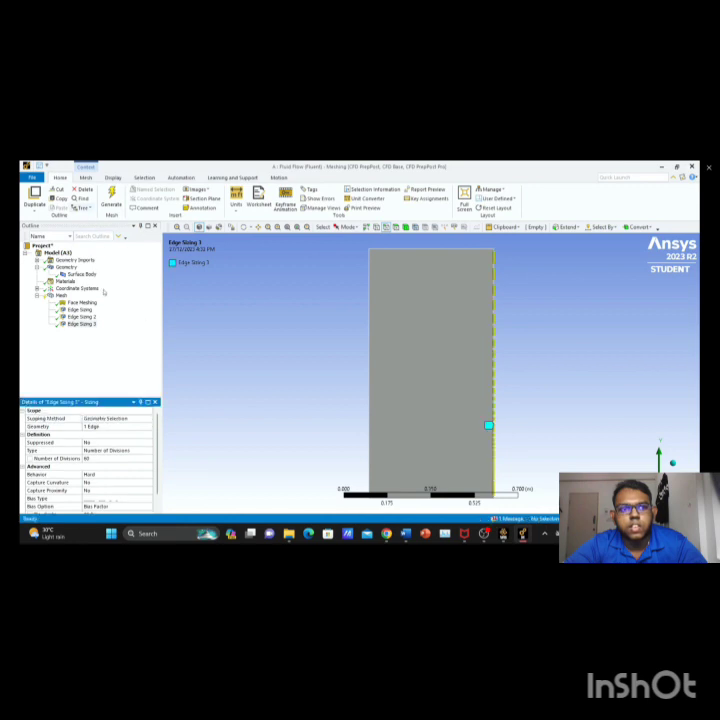
pyautogui.click(111, 198)
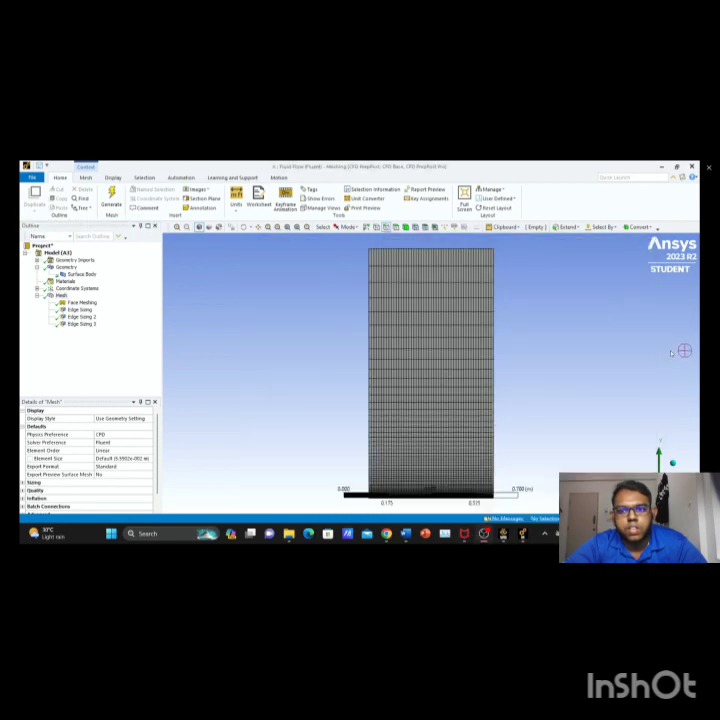
# Create a named selection called Air Flow from the rectangular face.
pyautogui.click(418, 309)
pyautogui.rightClick(415, 290)
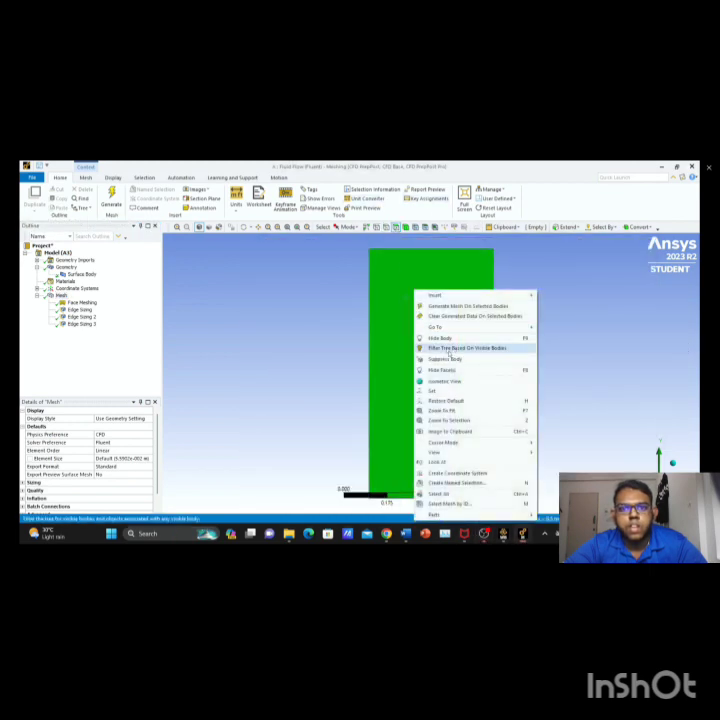
pyautogui.click(486, 483)
pyautogui.press('BackSpace')
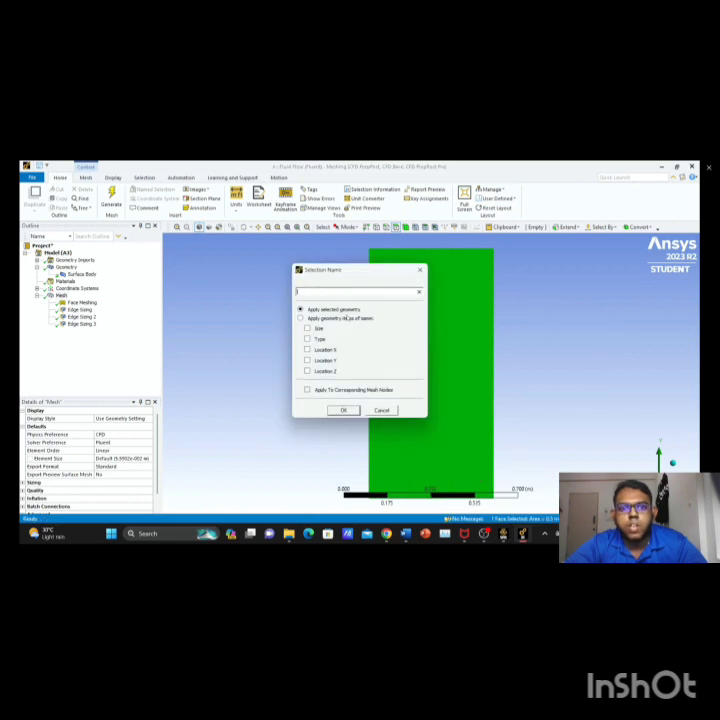
pyautogui.write('Air Flow')
pyautogui.press('Return')
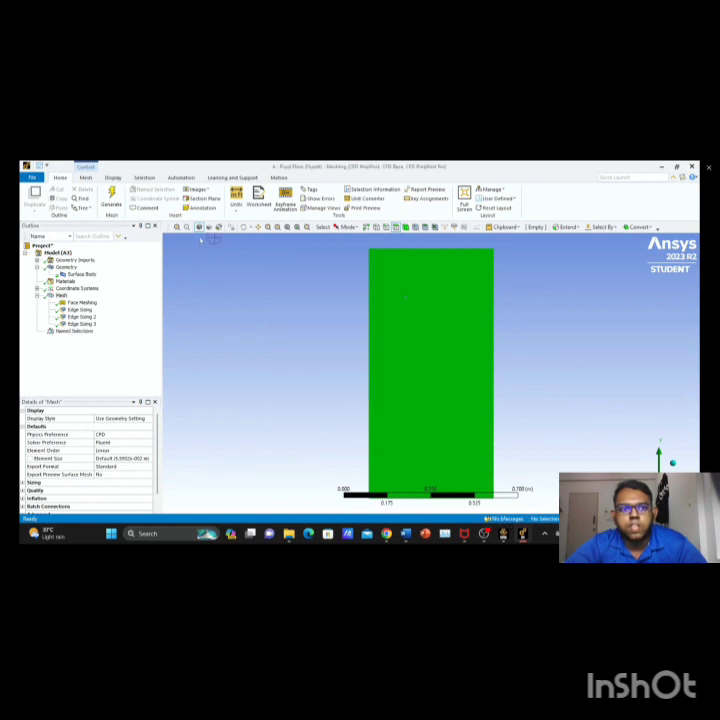
pyautogui.click(381, 268)
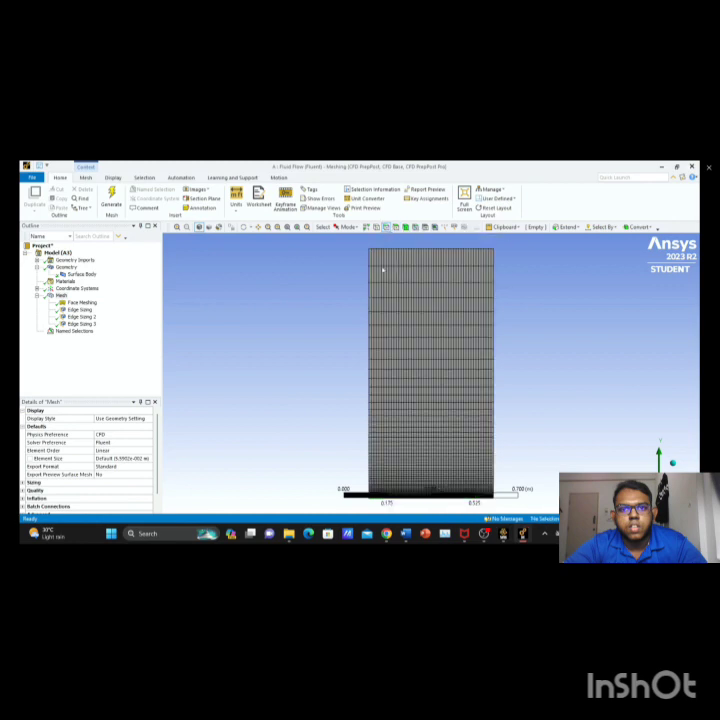
# Create a named selection called Inlet from the rectangle's left edge.
pyautogui.rightClick(374, 305)
pyautogui.click(415, 482)
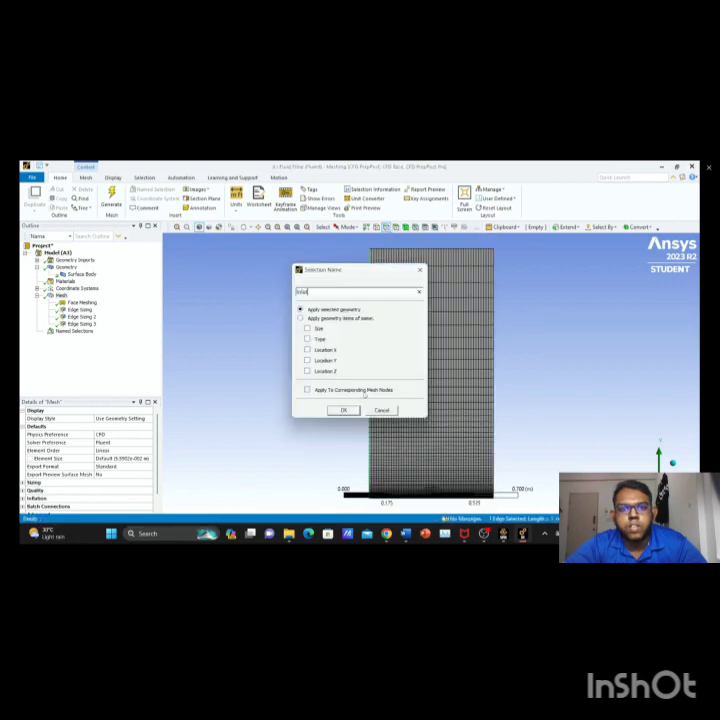
pyautogui.press('Return')
# Create a named selection called Outlet from the rectangle's right edge.
pyautogui.rightClick(508, 354)
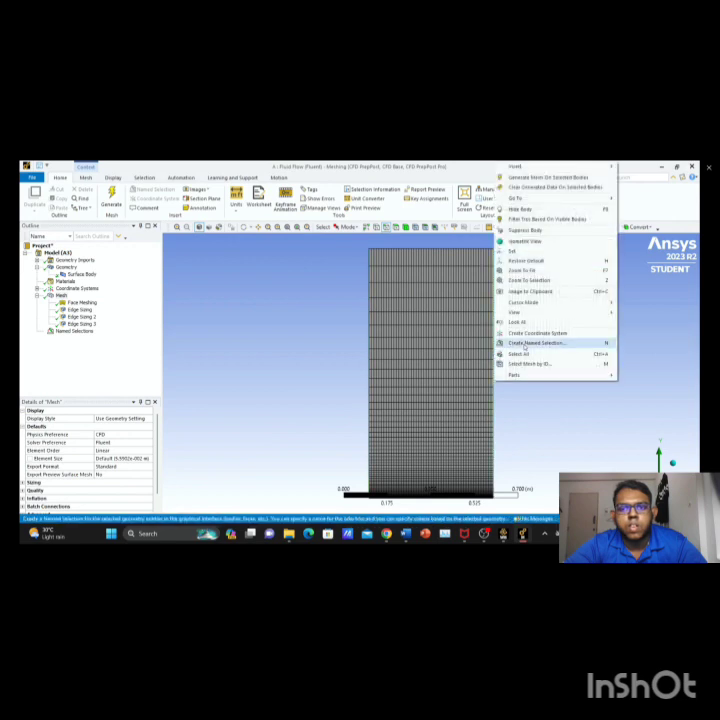
pyautogui.click(524, 345)
pyautogui.write('Outlet')
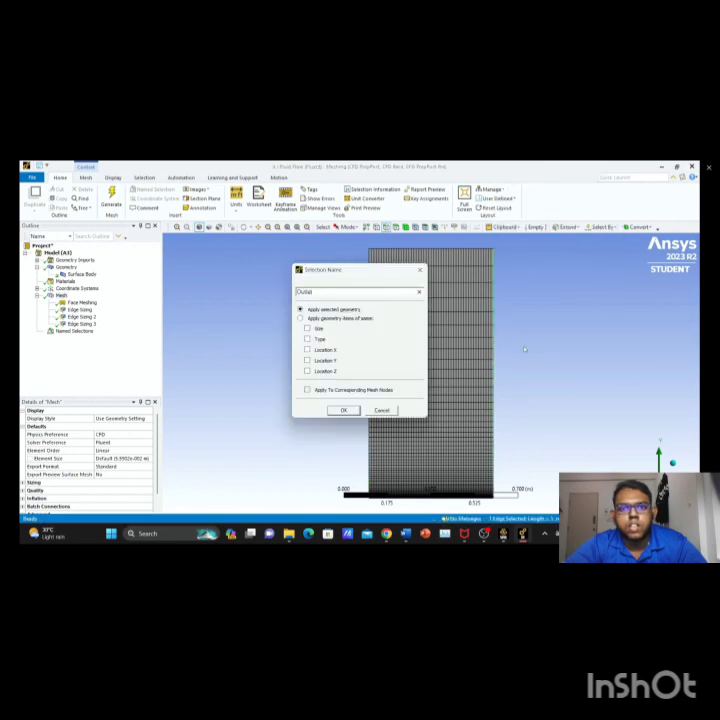
pyautogui.press('Return')
# Create a named selection called Plate from the rectangle's bottom edge.
pyautogui.click(400, 495)
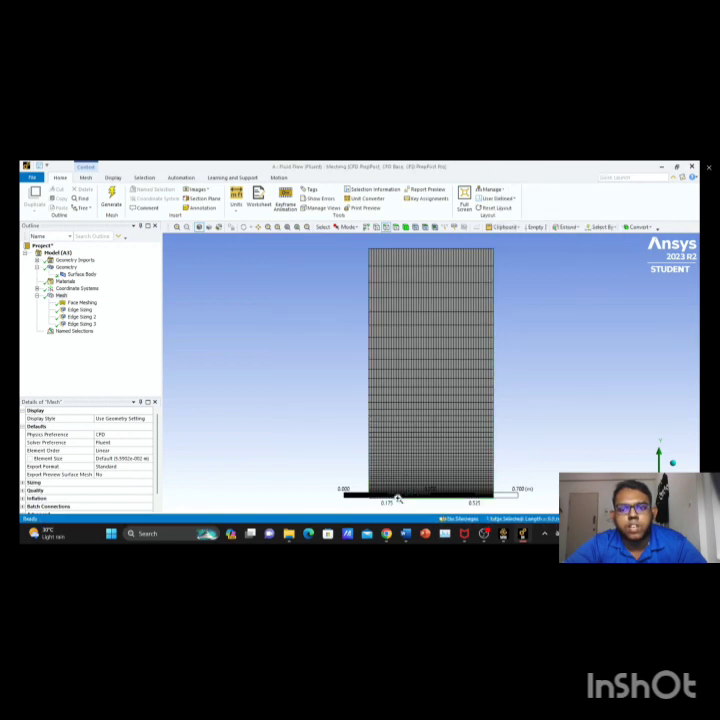
pyautogui.rightClick(400, 492)
pyautogui.click(413, 462)
pyautogui.write('Plate')
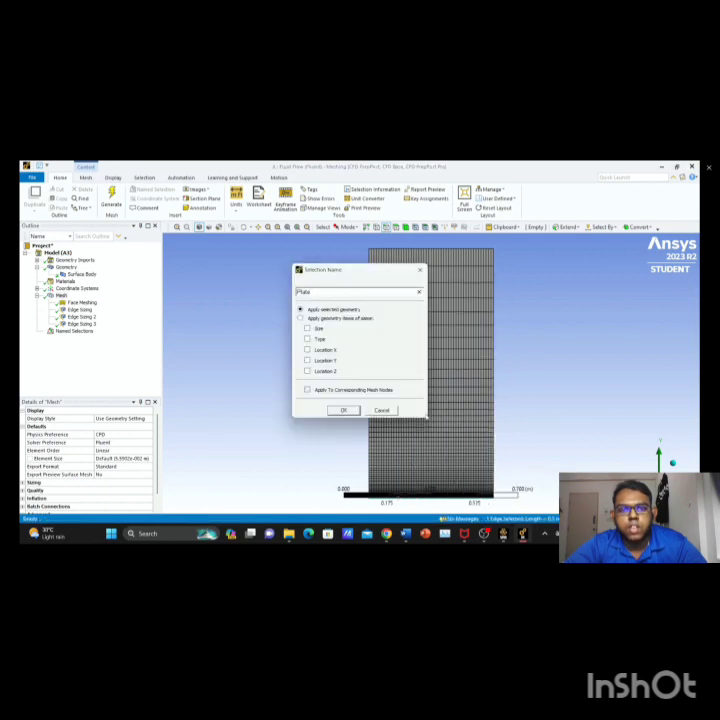
pyautogui.press('Return')
# Create a named selection called far-field pressure from the rectangle's top edge.
pyautogui.click(407, 249)
pyautogui.rightClick(408, 249)
pyautogui.click(443, 429)
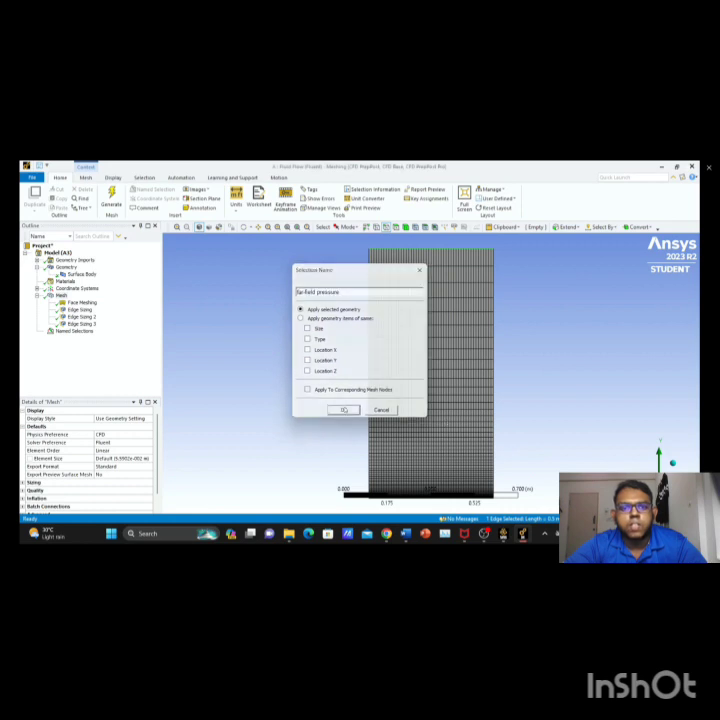
pyautogui.click(342, 409)
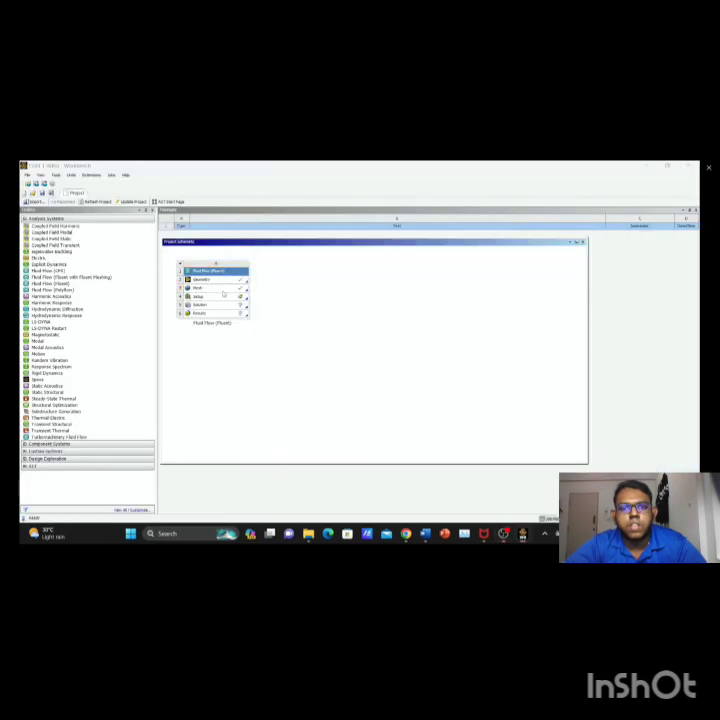
# Open the analysis Setup from Workbench and start Fluent with double precision.
pyautogui.doubleClick(214, 296)
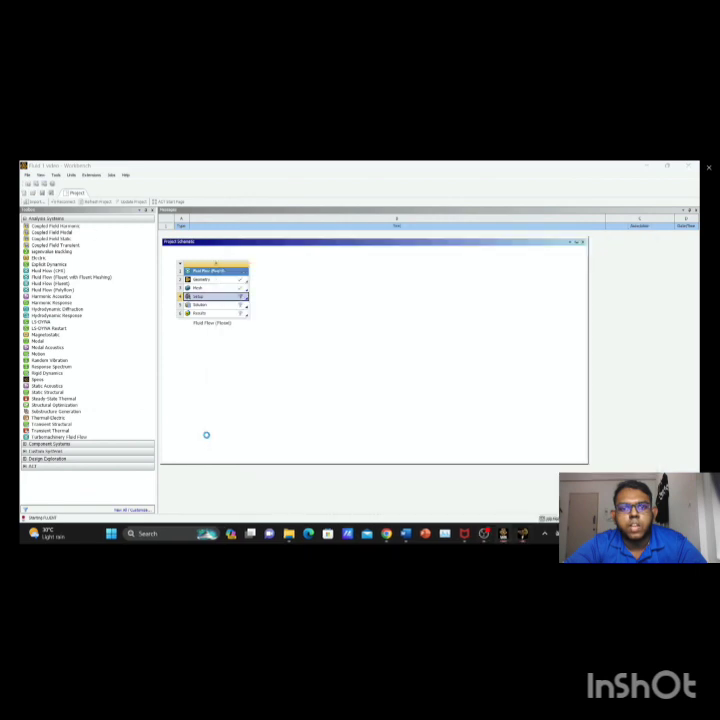
pyautogui.moveTo(522, 534)
pyautogui.click(522, 486)
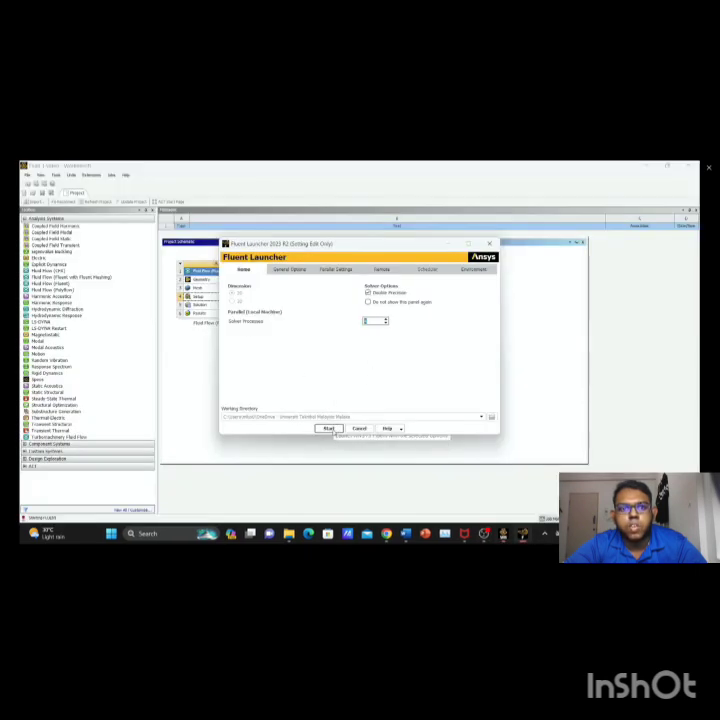
pyautogui.click(329, 429)
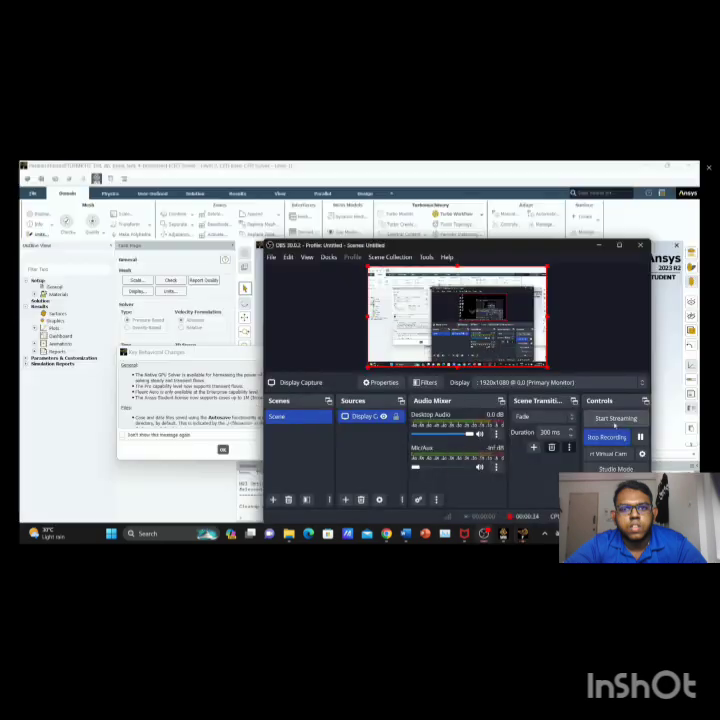
pyautogui.click(484, 533)
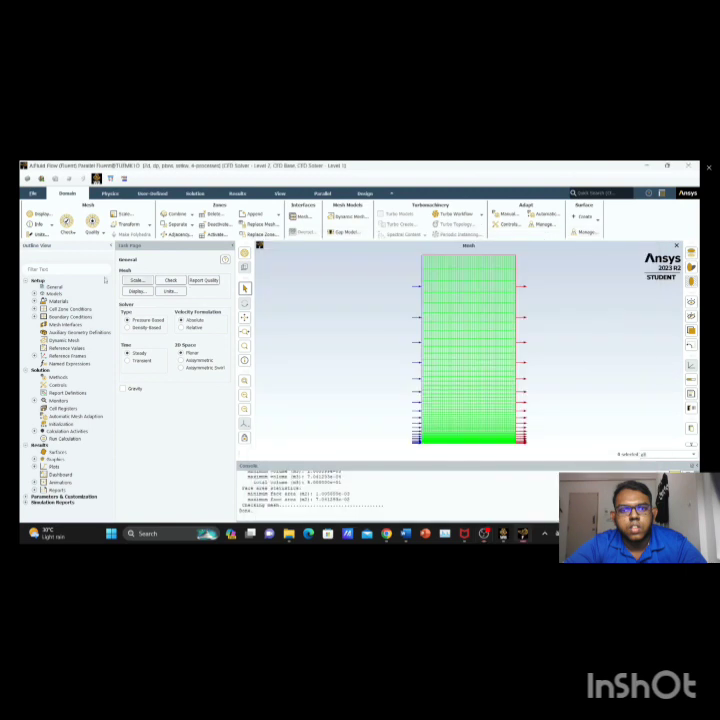
# Set the air material's constant density to 1 kg/m³, change its constant viscosity, and apply the changes.
pyautogui.doubleClick(58, 301)
pyautogui.click(44, 309)
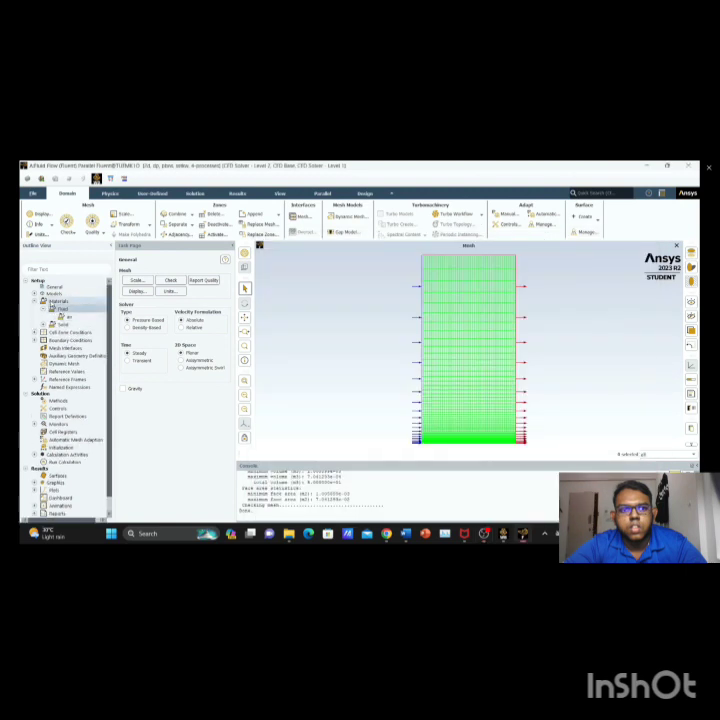
pyautogui.doubleClick(64, 310)
pyautogui.doubleClick(64, 310)
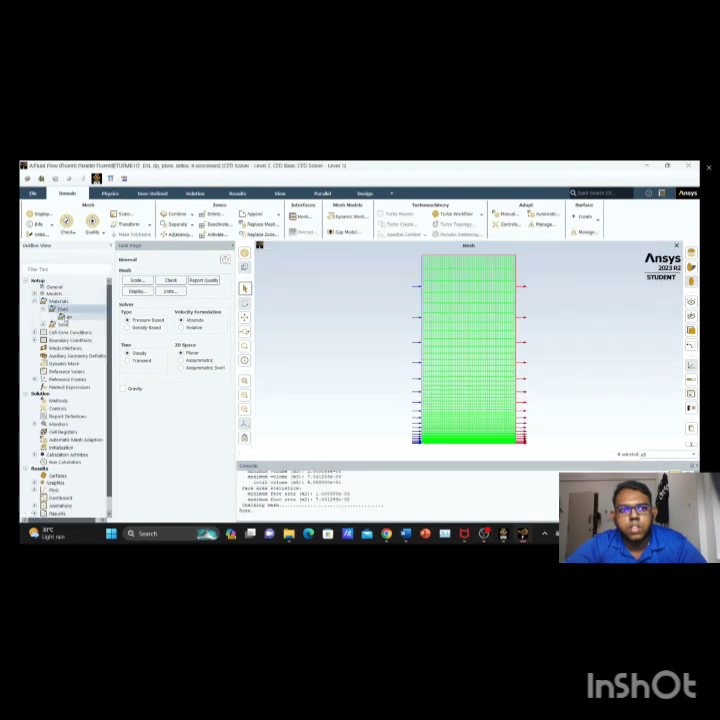
pyautogui.doubleClick(69, 317)
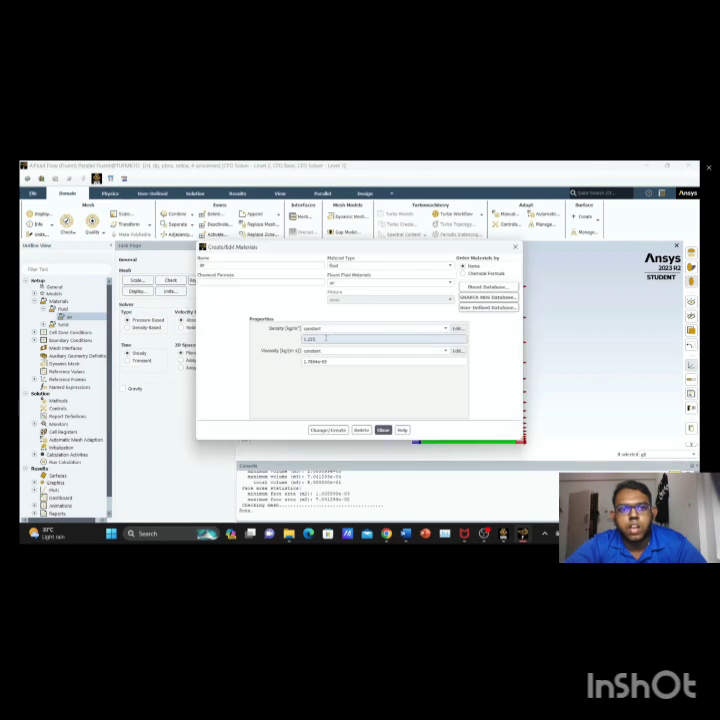
pyautogui.doubleClick(343, 361)
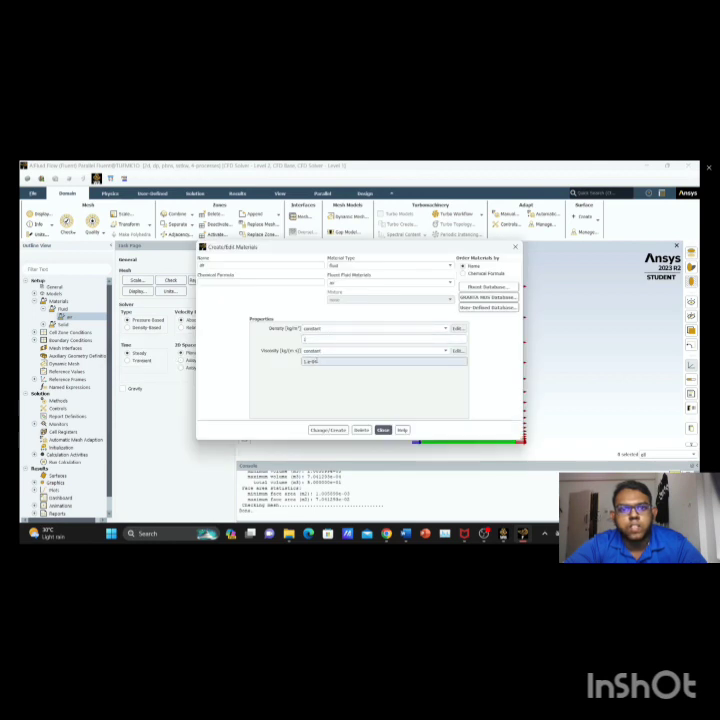
pyautogui.click(327, 430)
pyautogui.click(383, 430)
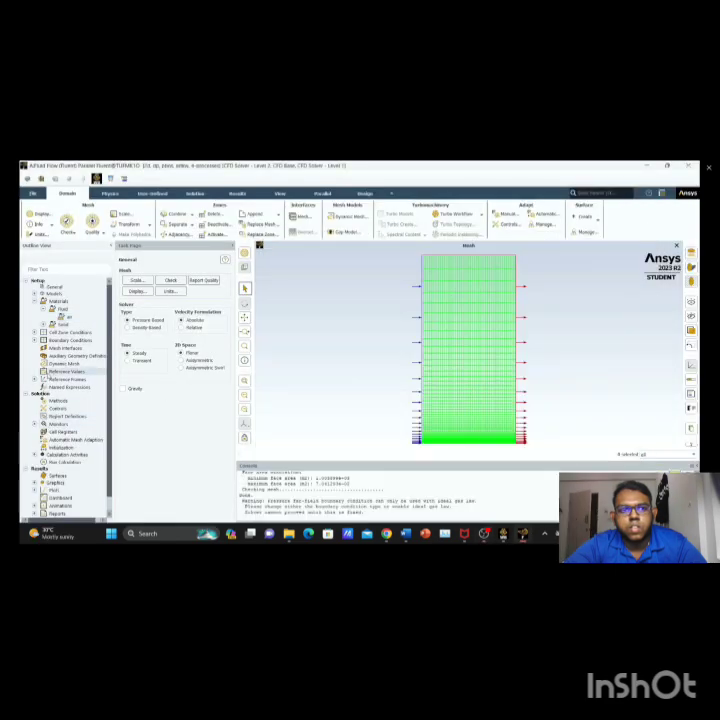
# Expand the boundary conditions and apply a stationary, no-slip wall condition to the plate.
pyautogui.click(35, 340)
pyautogui.click(43, 348)
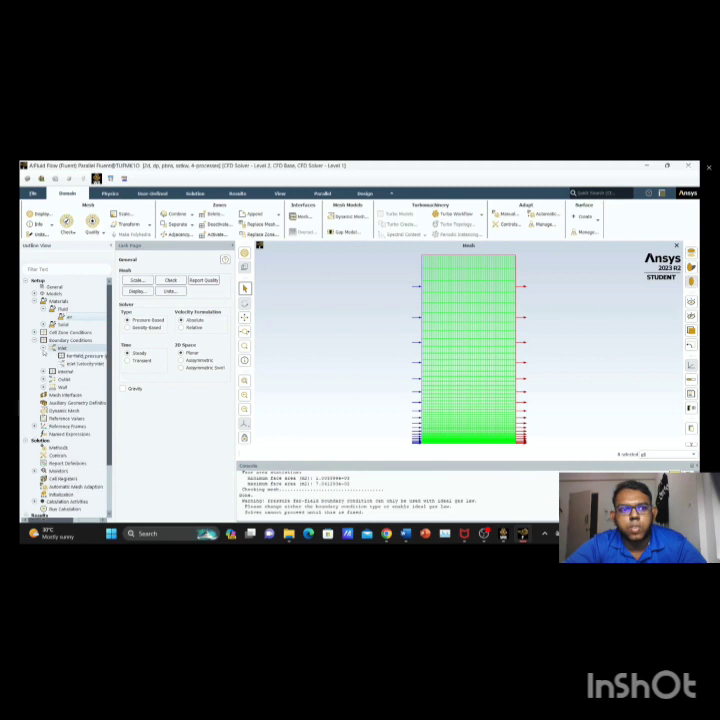
pyautogui.click(43, 371)
pyautogui.click(43, 387)
pyautogui.click(43, 402)
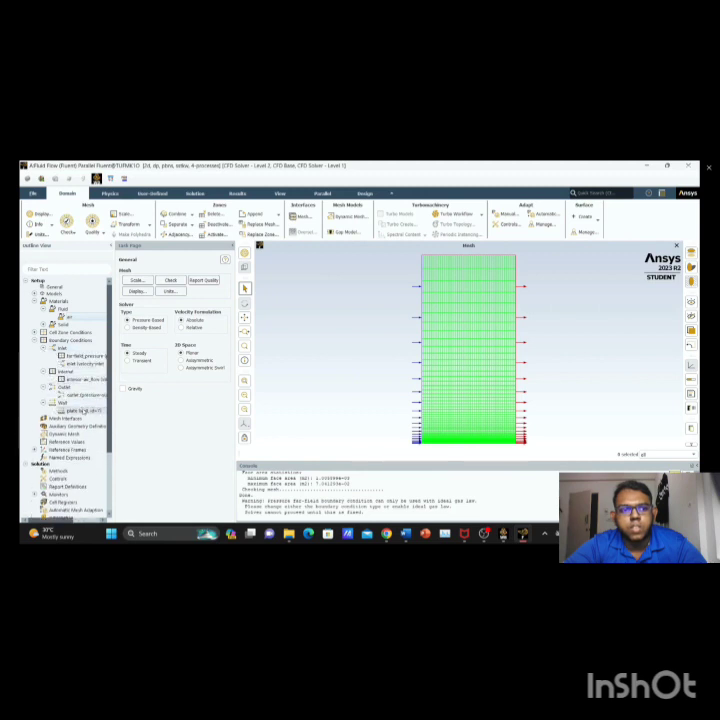
pyautogui.doubleClick(83, 409)
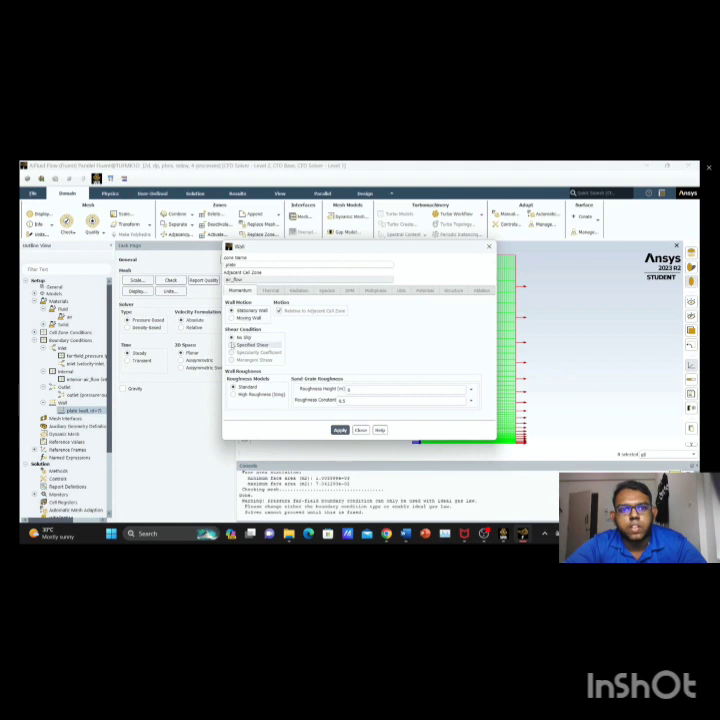
pyautogui.click(340, 430)
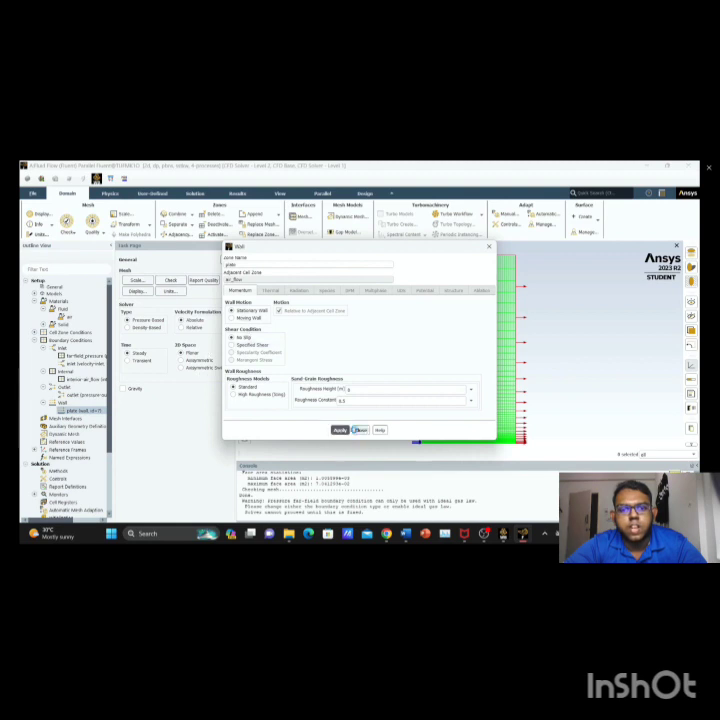
pyautogui.click(360, 430)
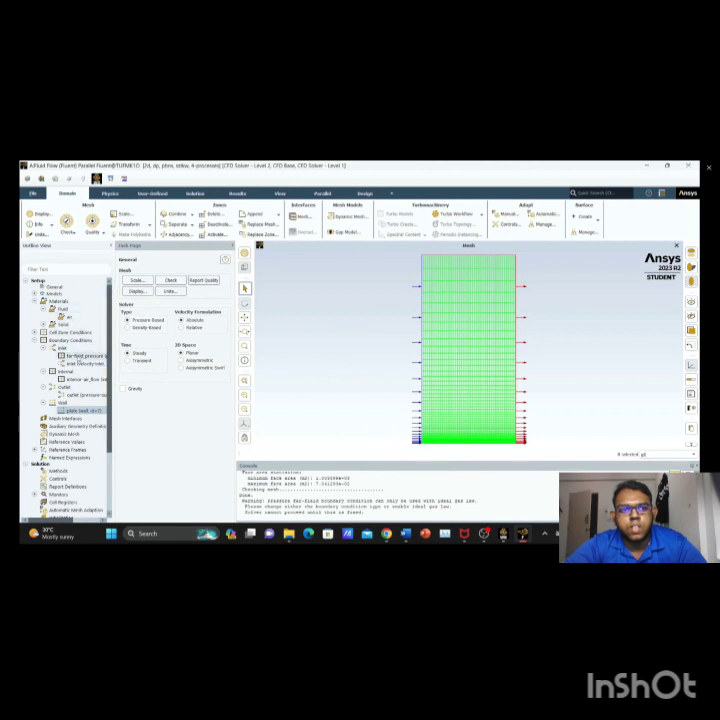
# Set the inlet's velocity magnitude to 1 m/s, normal to the boundary.
pyautogui.click(86, 366)
pyautogui.doubleClick(88, 364)
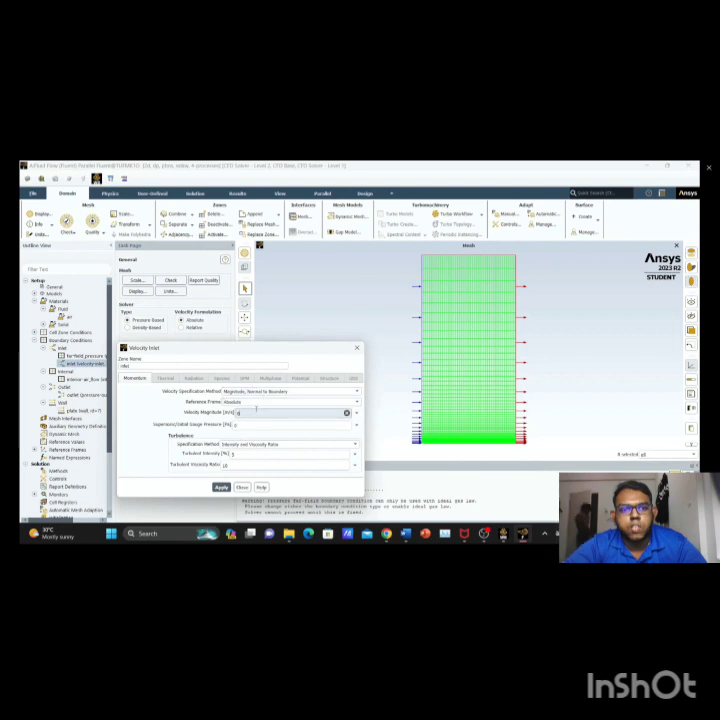
pyautogui.press('BackSpace')
pyautogui.write('5')
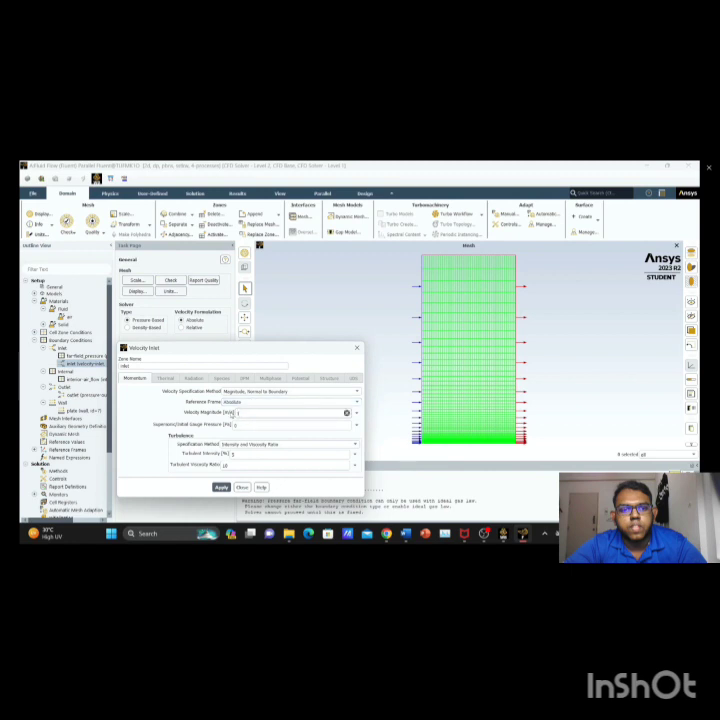
pyautogui.click(217, 488)
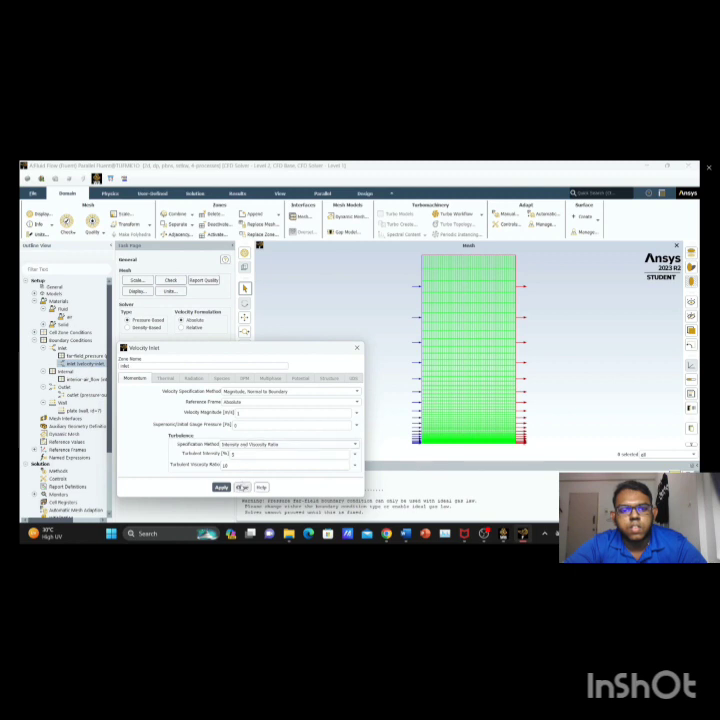
pyautogui.click(242, 487)
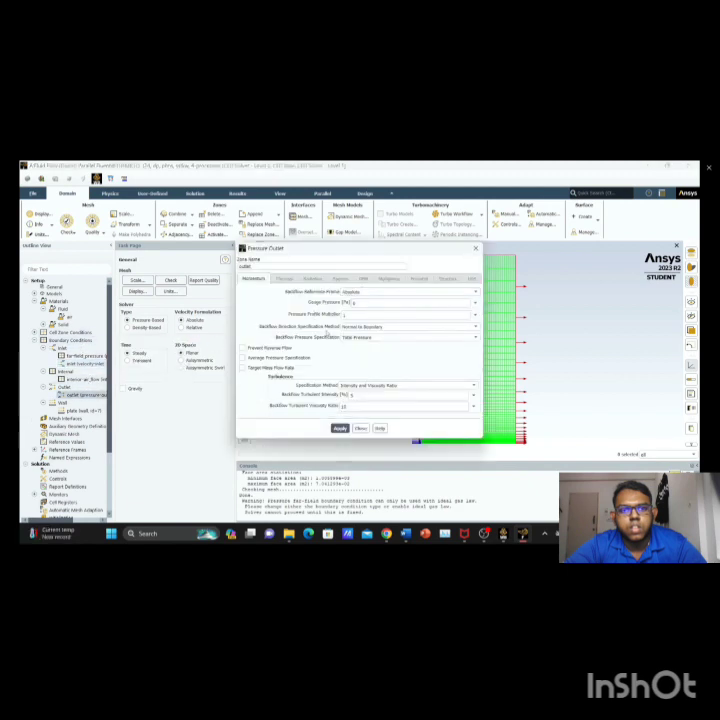
# Apply the outlet's pressure-outlet condition with a gauge pressure of 0 Pa.
pyautogui.click(341, 430)
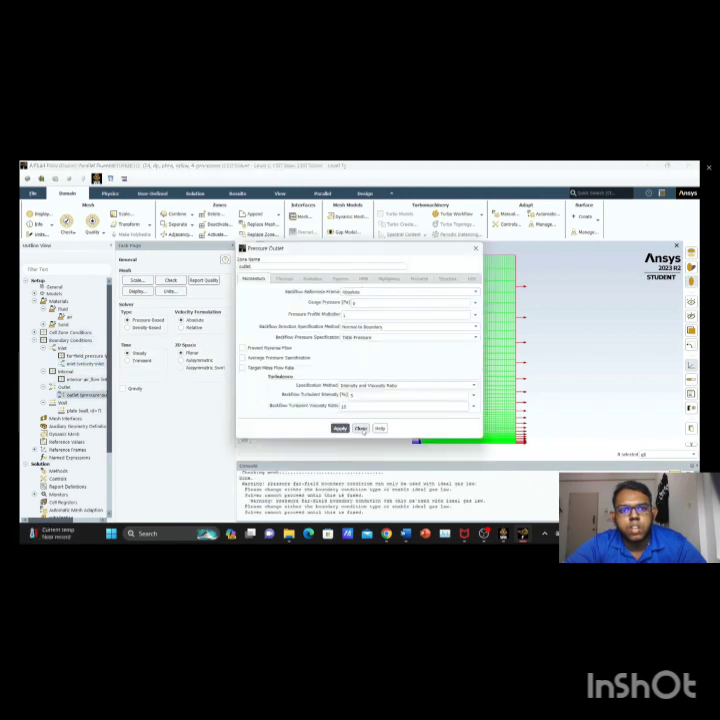
pyautogui.click(361, 429)
pyautogui.click(488, 488)
pyautogui.click(252, 393)
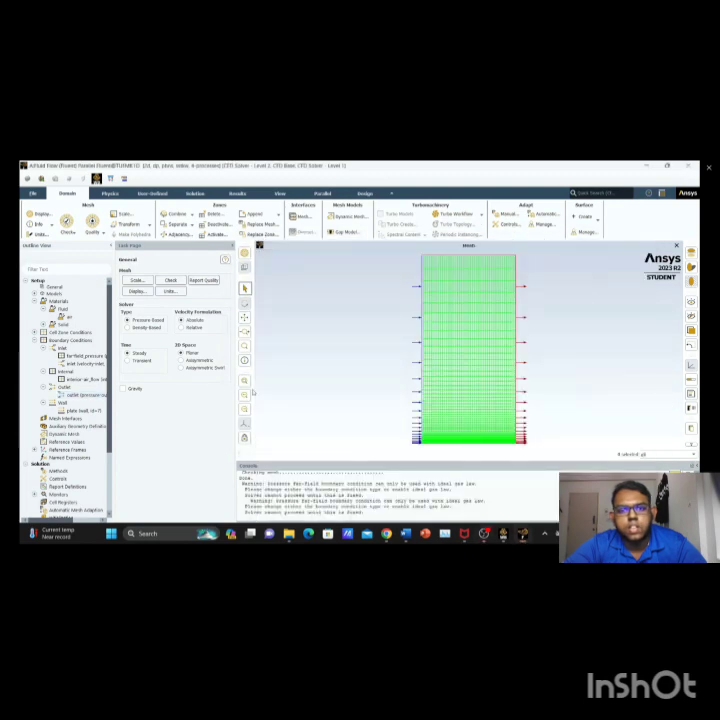
# Change the far-field pressure boundary's type to symmetry and apply it.
pyautogui.rightClick(72, 356)
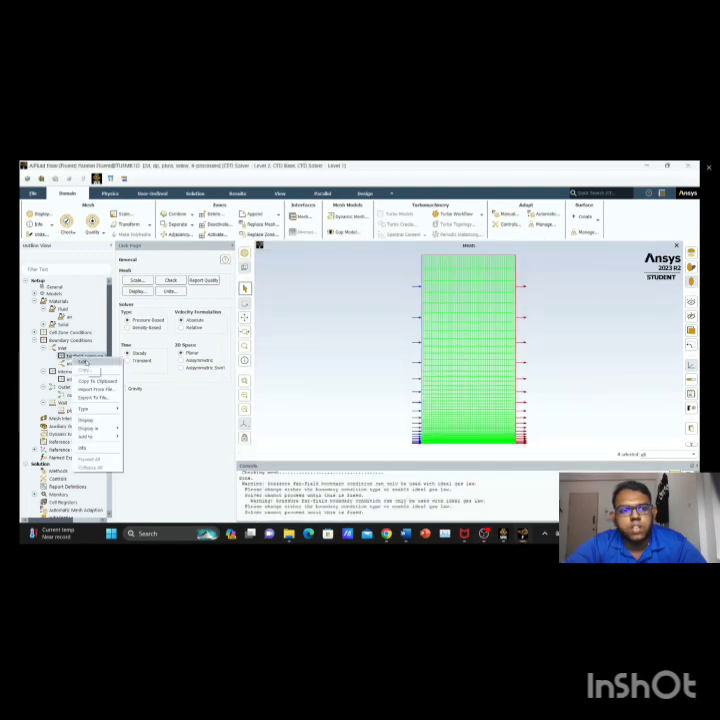
pyautogui.moveTo(86, 409)
pyautogui.click(139, 523)
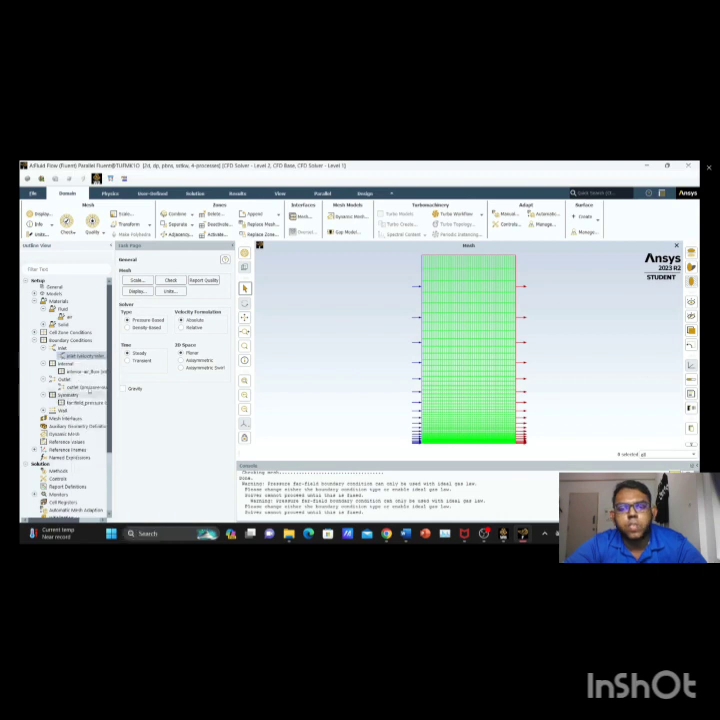
pyautogui.doubleClick(72, 403)
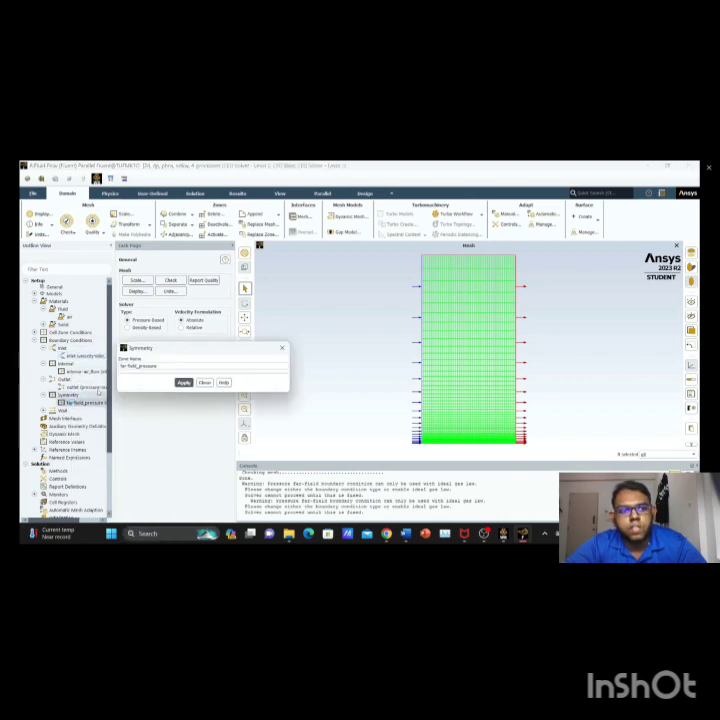
pyautogui.click(204, 381)
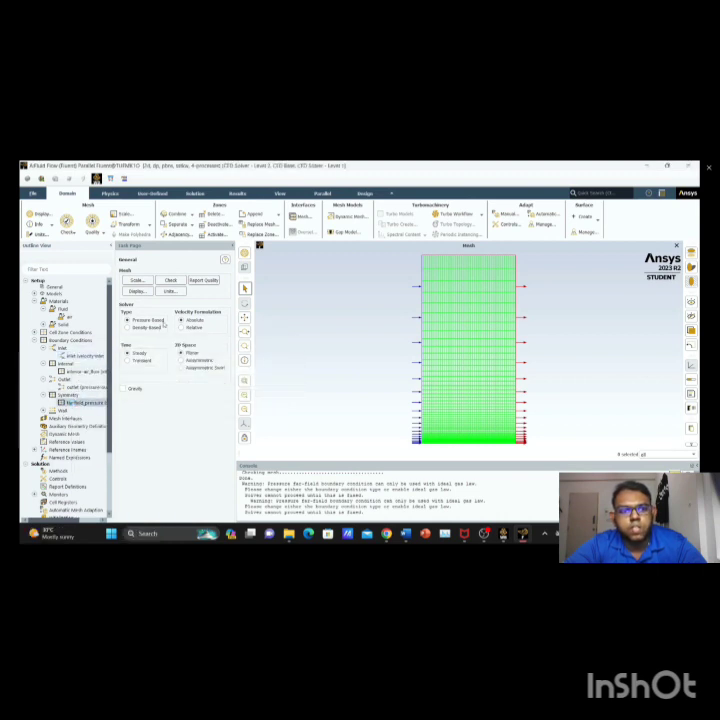
pyautogui.doubleClick(80, 402)
pyautogui.click(182, 383)
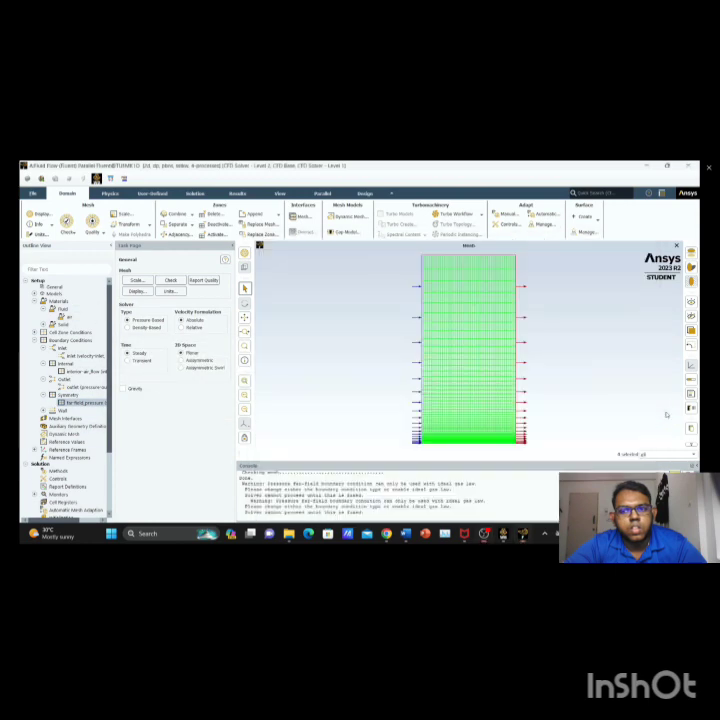
# Set the solution method's pressure-velocity coupling scheme to SIMPLE.
pyautogui.click(58, 470)
pyautogui.click(172, 285)
pyautogui.click(160, 283)
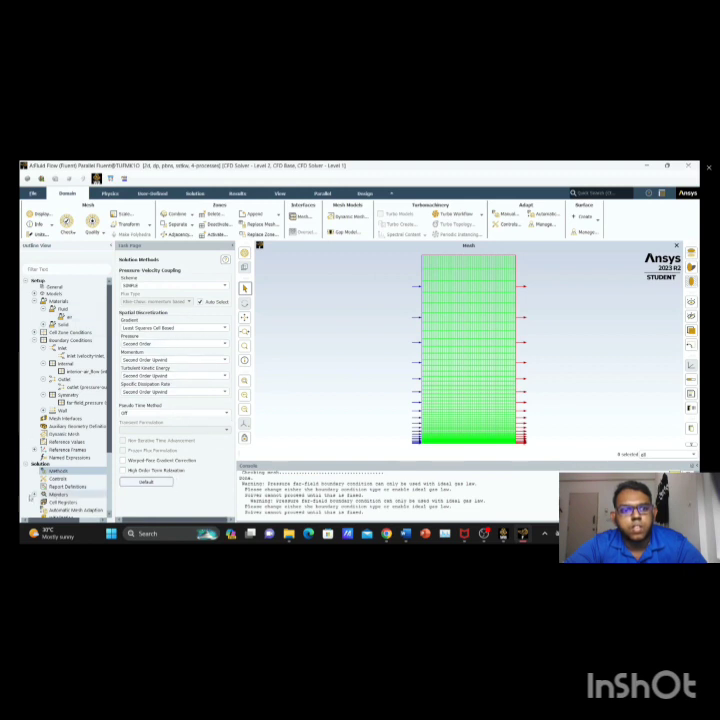
# Set the absolute residual criteria for continuity, x-velocity, y-velocity, k and omega to 0.000001 and accept them.
pyautogui.click(37, 494)
pyautogui.doubleClick(70, 502)
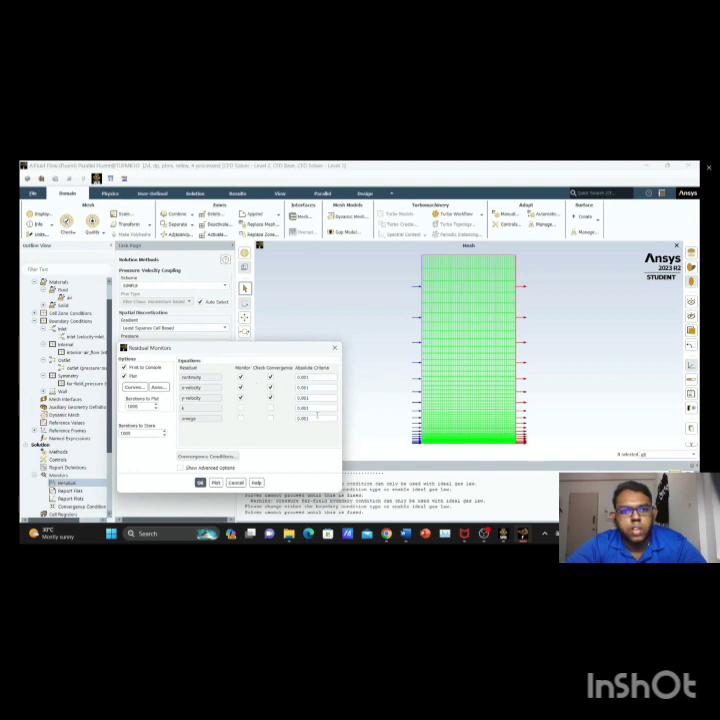
pyautogui.doubleClick(312, 377)
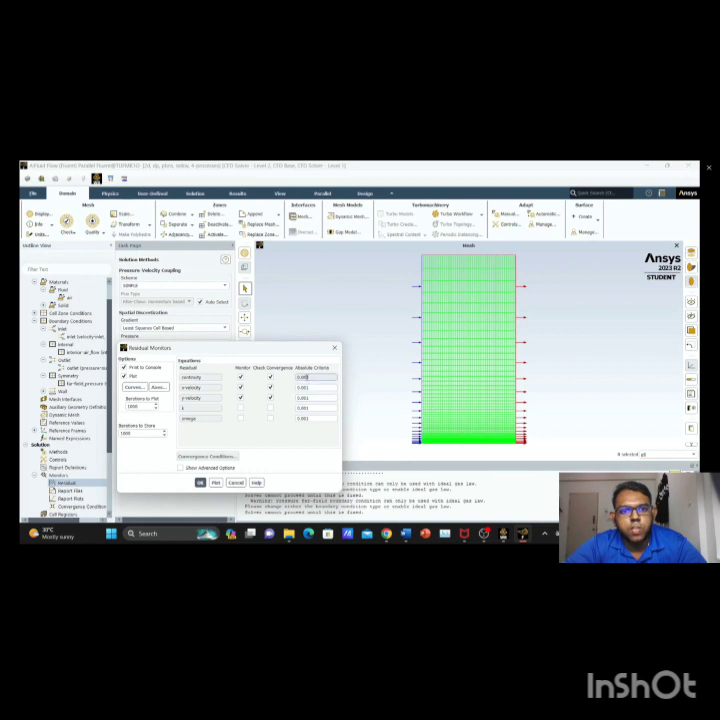
pyautogui.doubleClick(311, 386)
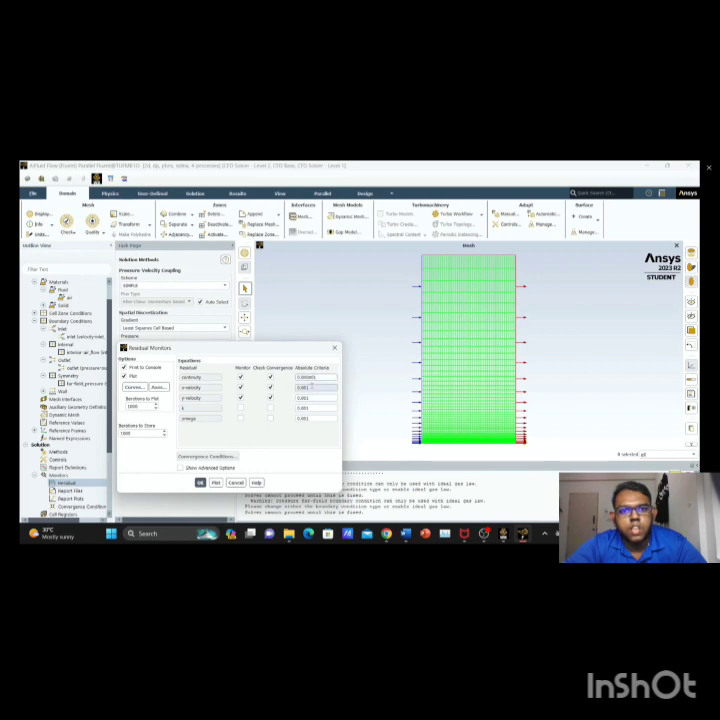
pyautogui.write('0.000')
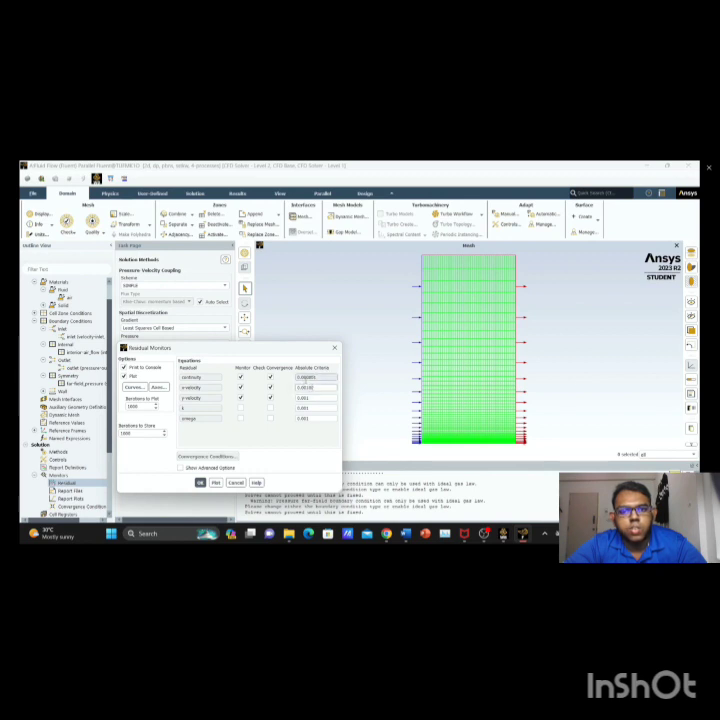
pyautogui.write('001')
pyautogui.doubleClick(317, 397)
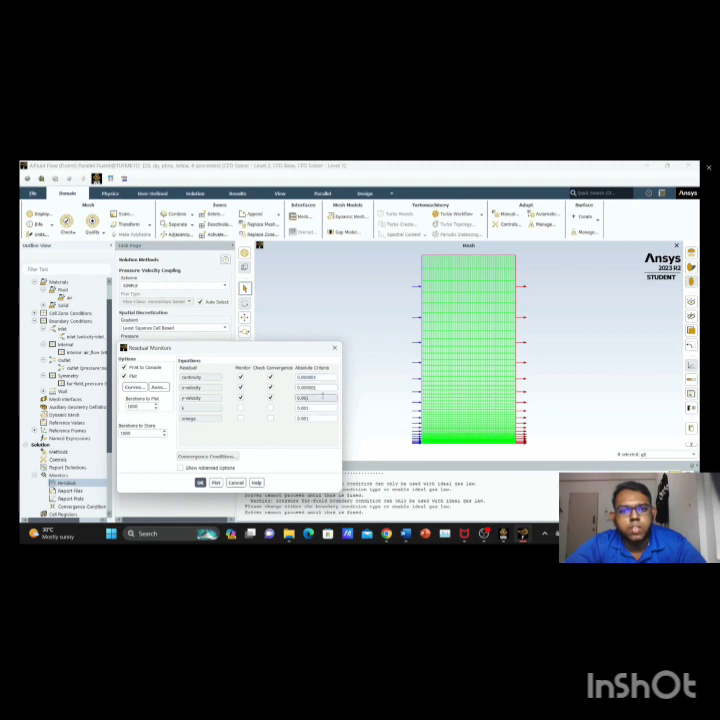
pyautogui.write('0.000001')
pyautogui.doubleClick(316, 408)
pyautogui.write('0.00000')
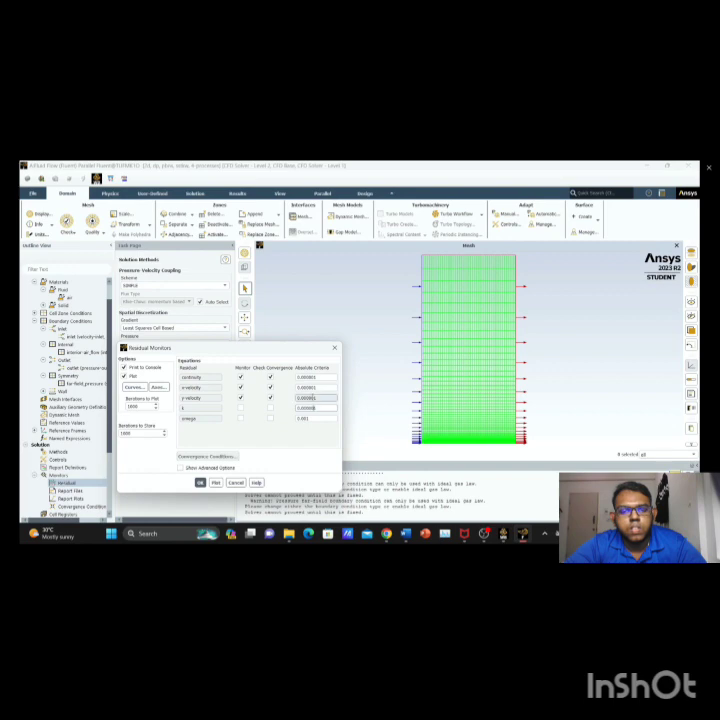
pyautogui.click(484, 533)
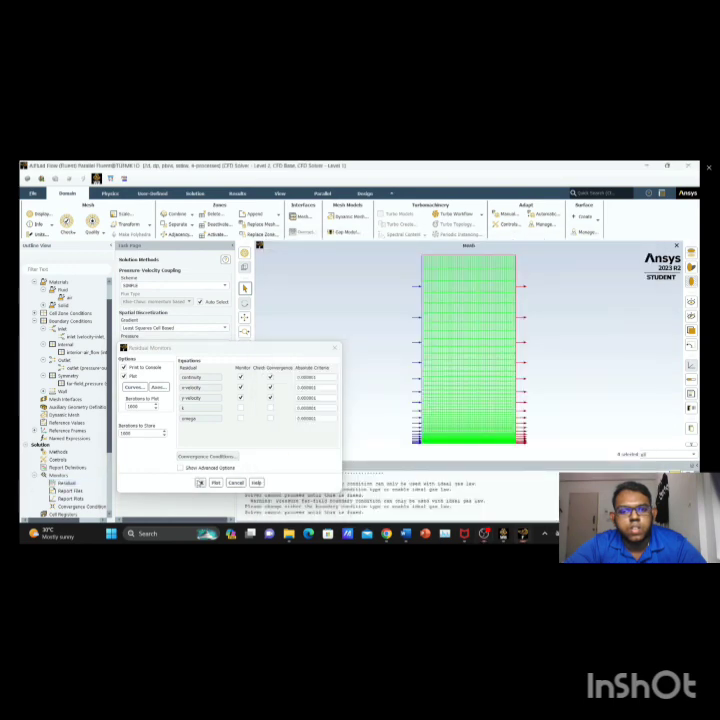
pyautogui.click(199, 481)
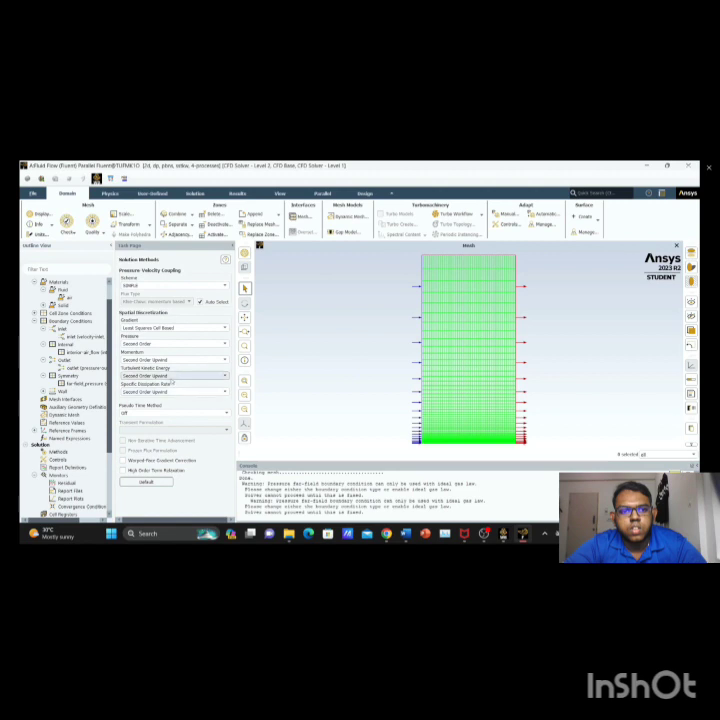
# Choose standard initialization and compute the initial values from a boundary zone to obtain an X velocity of 1 m/s.
pyautogui.scroll(-1, 62, 490)
pyautogui.scroll(-1, 55, 492)
pyautogui.click(60, 482)
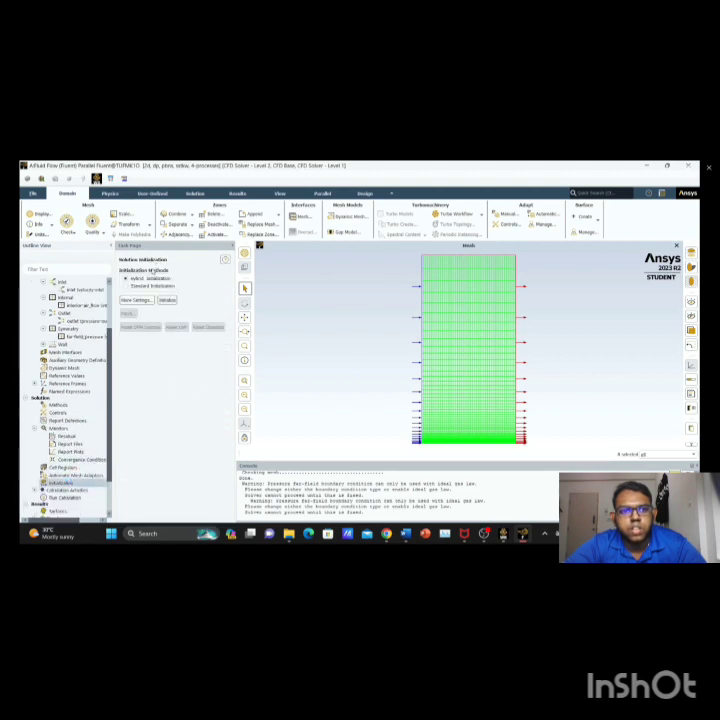
pyautogui.click(127, 286)
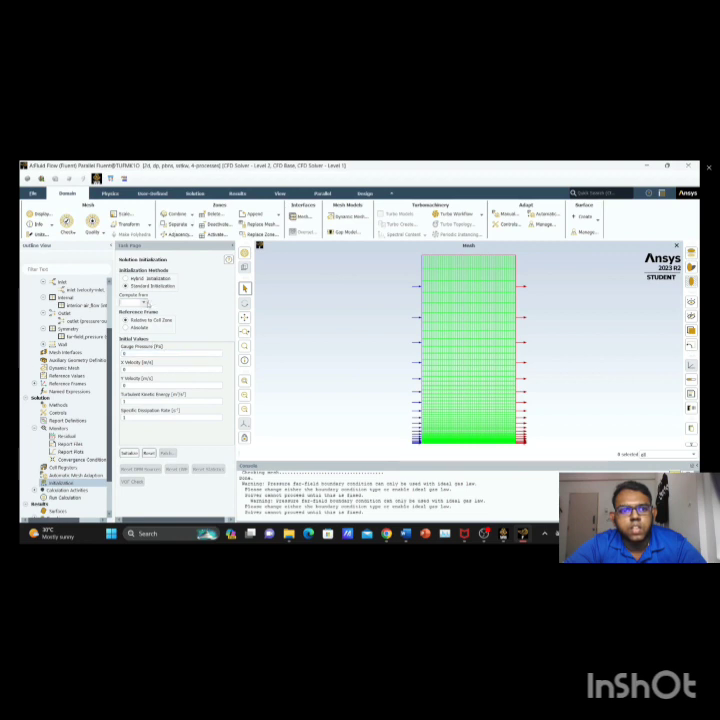
pyautogui.click(133, 302)
pyautogui.click(132, 314)
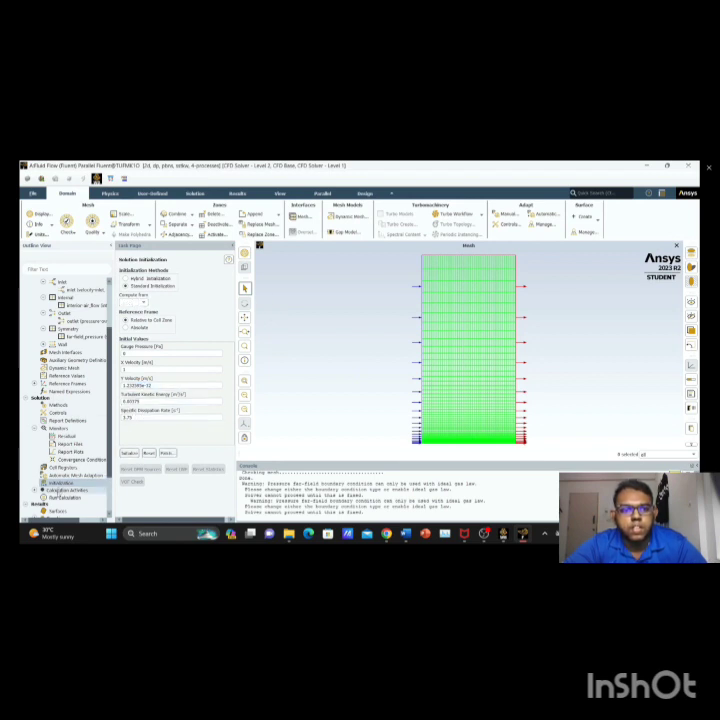
# Set the number of iterations to 1000000 and run the calculation to completion.
pyautogui.doubleClick(62, 497)
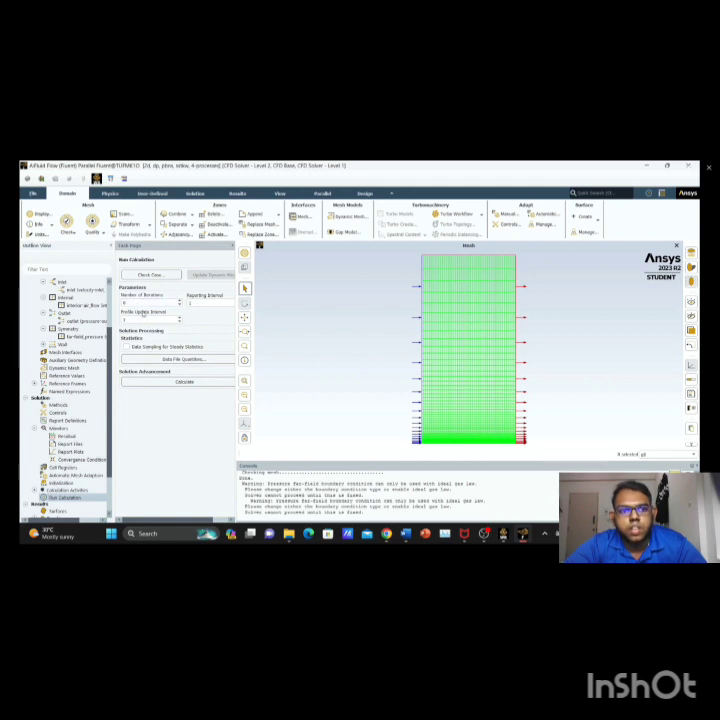
pyautogui.click(145, 302)
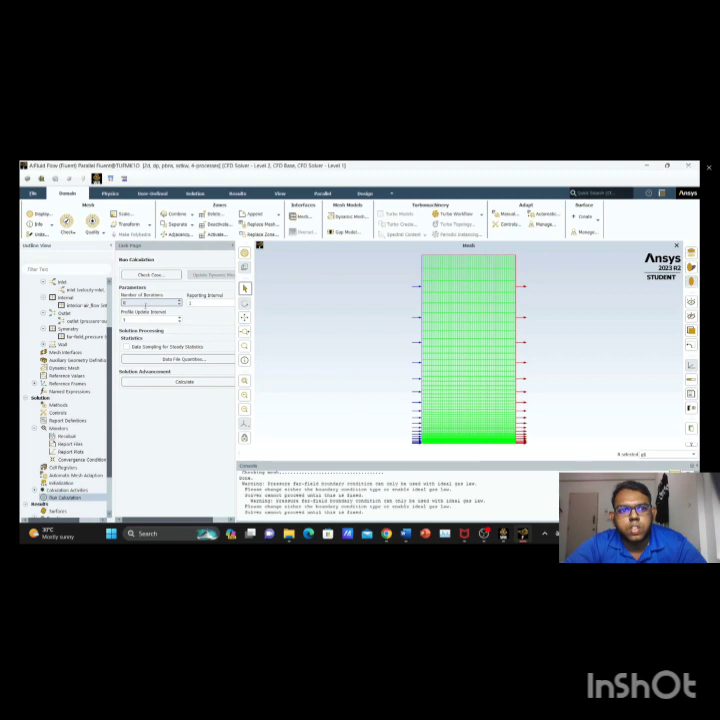
pyautogui.write('10000')
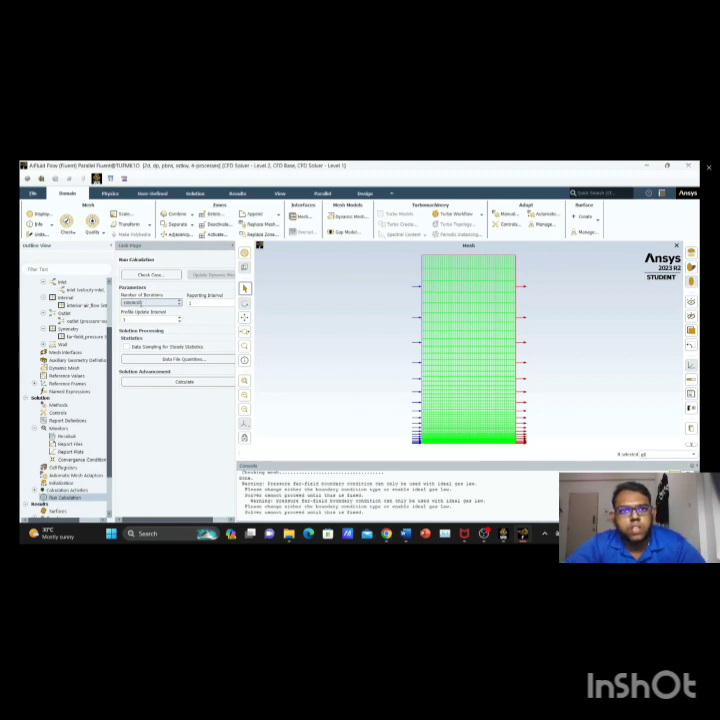
pyautogui.click(484, 534)
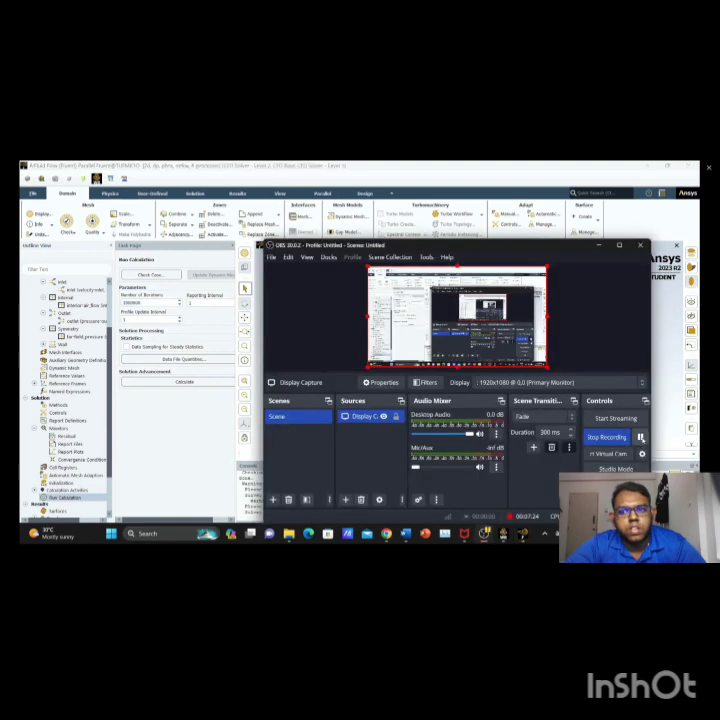
pyautogui.click(640, 437)
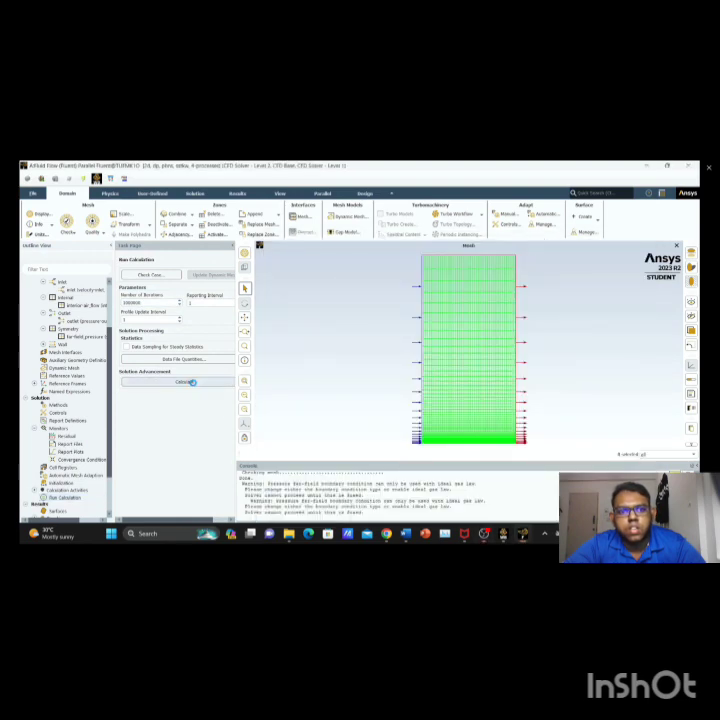
pyautogui.click(190, 382)
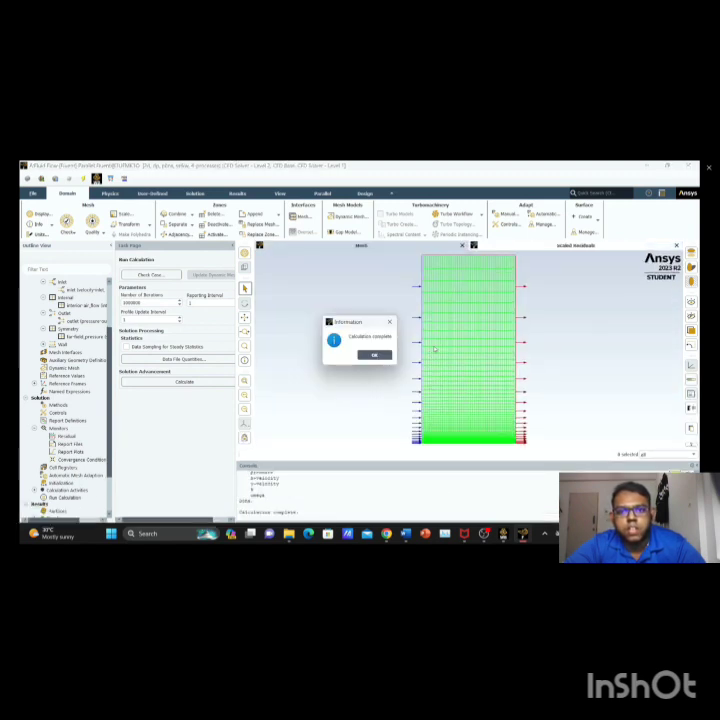
pyautogui.click(374, 354)
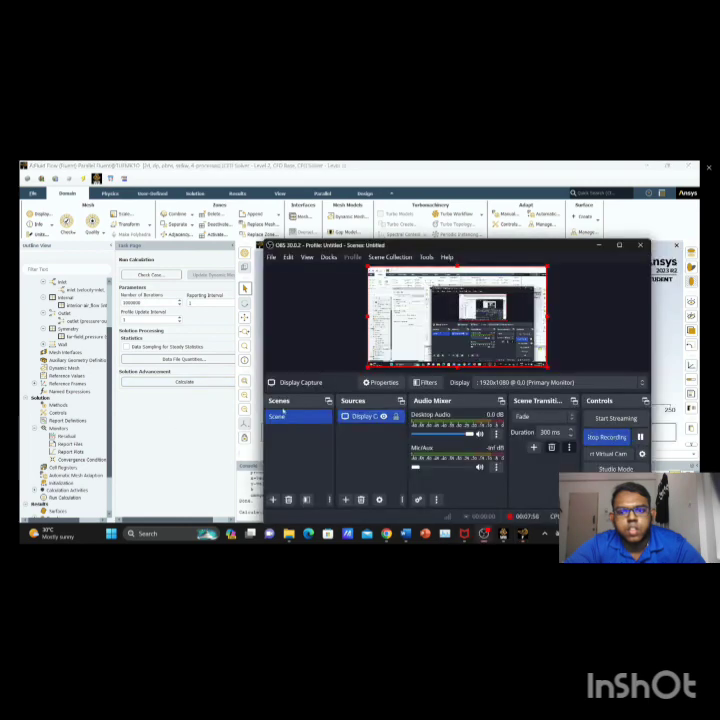
# Tighten the absolute residual criteria for continuity, x-velocity and y-velocity to 1e-07.
pyautogui.doubleClick(66, 436)
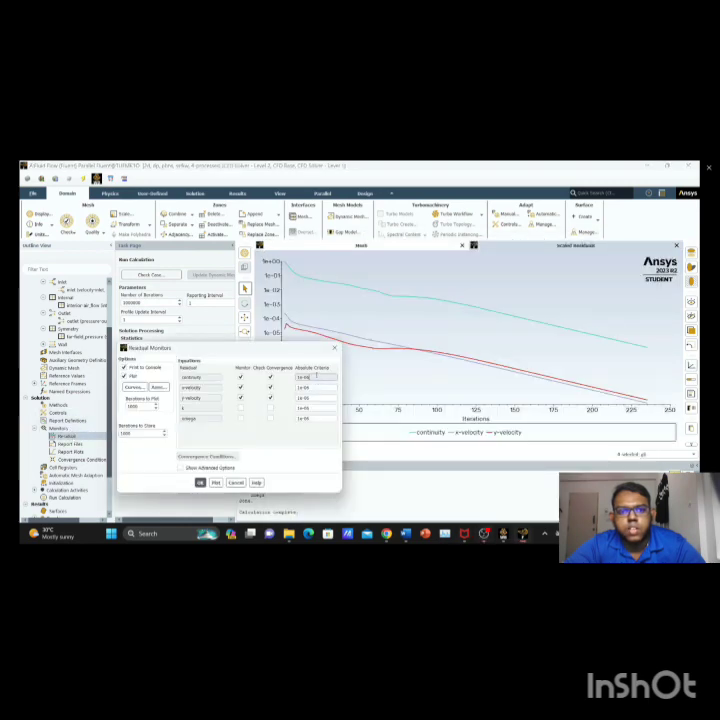
pyautogui.press('BackSpace')
pyautogui.write('7')
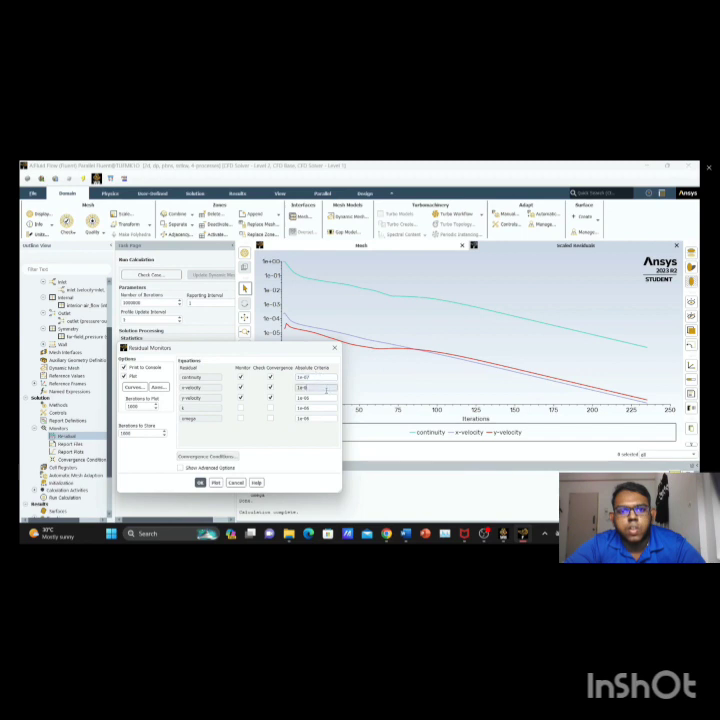
pyautogui.write('7')
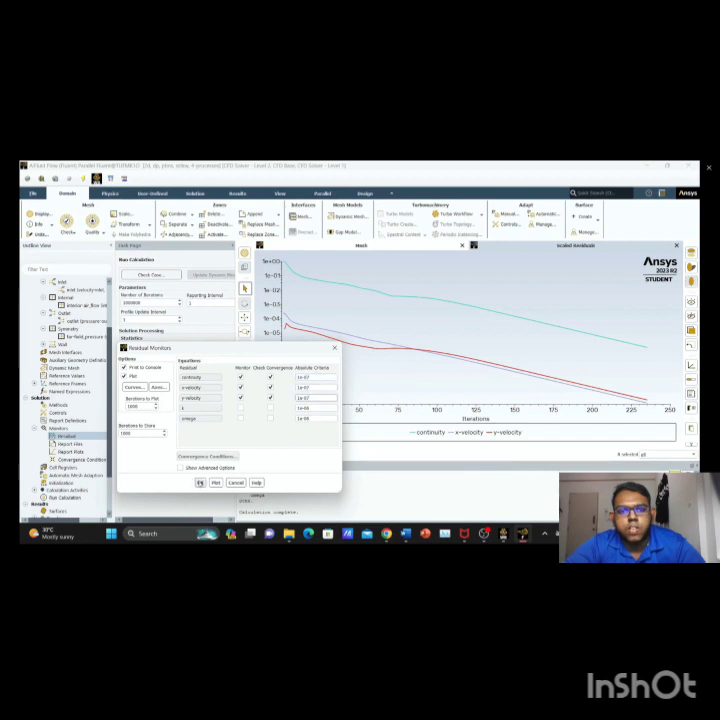
pyautogui.click(200, 482)
# Run the calculation again, using the settings changes for the current calculation only.
pyautogui.click(167, 381)
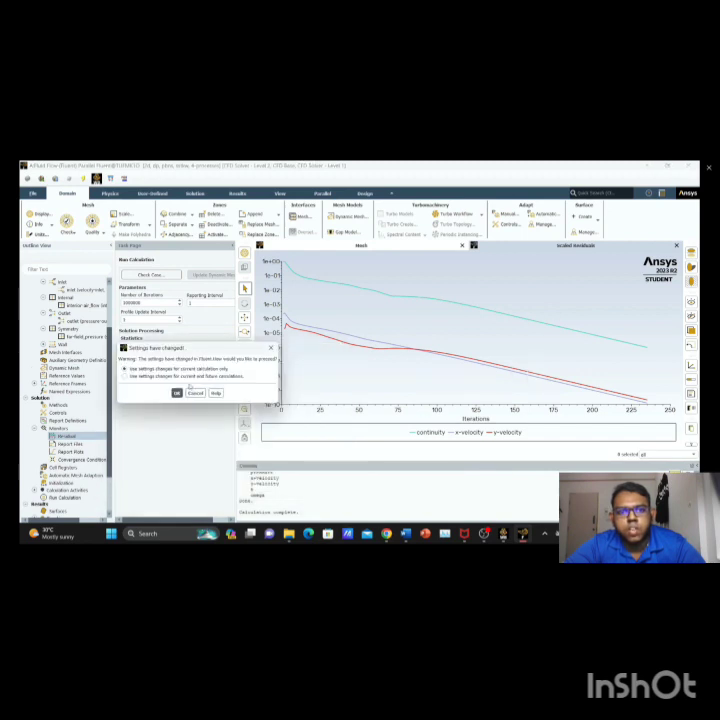
pyautogui.click(178, 390)
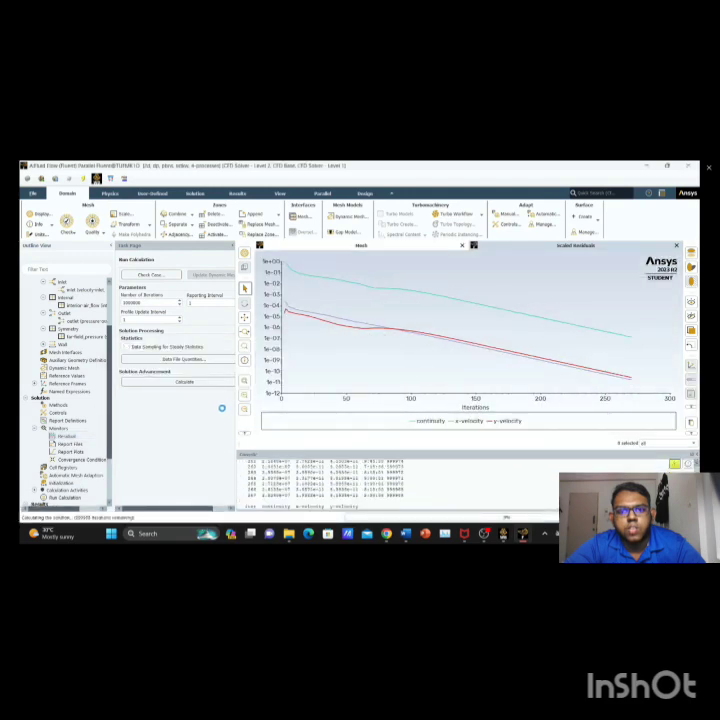
pyautogui.click(370, 355)
pyautogui.click(485, 534)
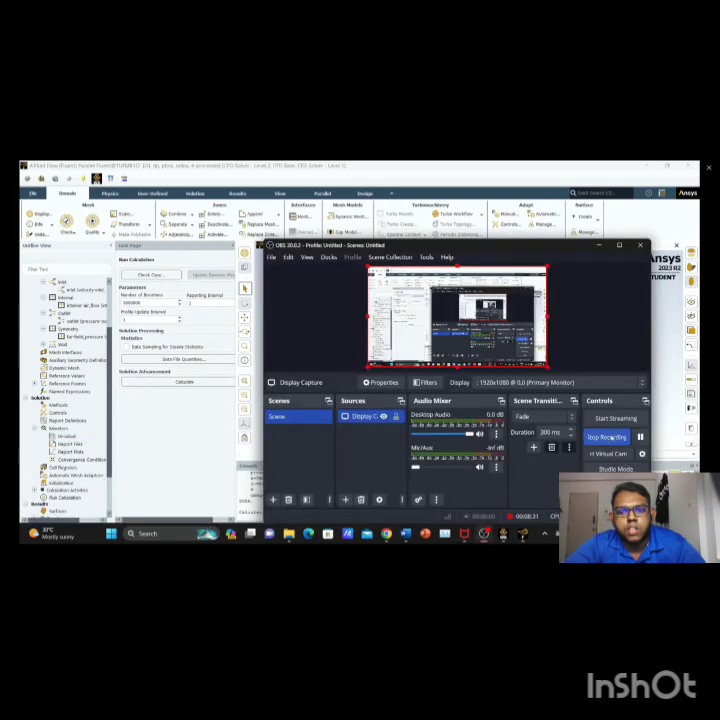
pyautogui.click(640, 437)
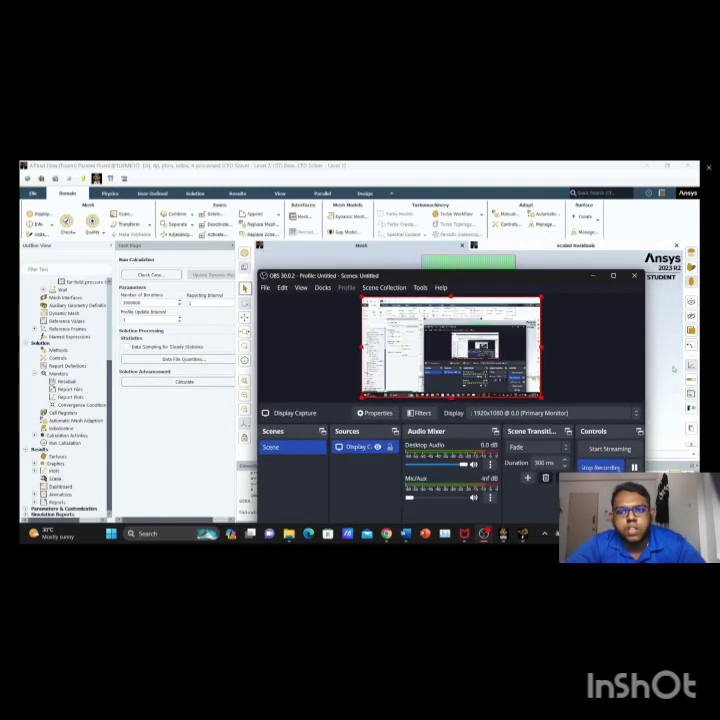
pyautogui.click(672, 369)
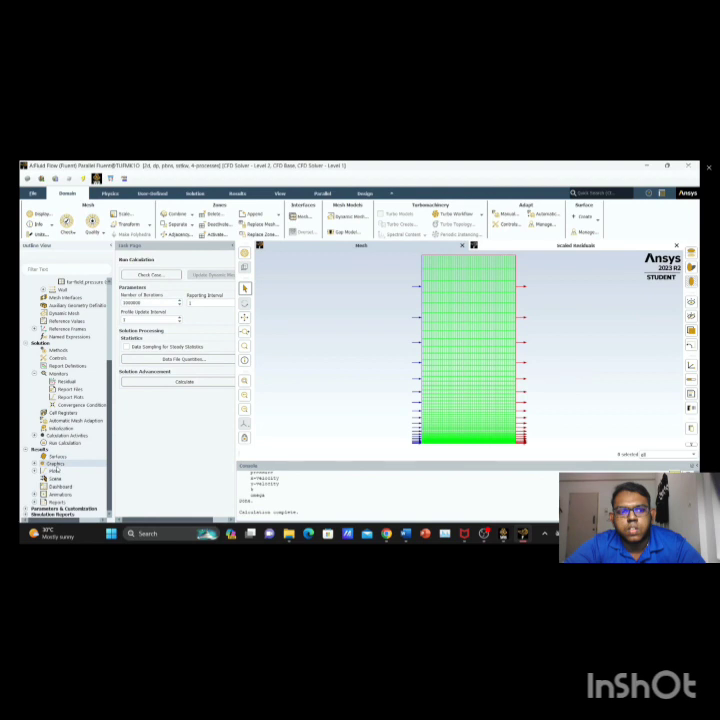
# Open a new contour definition in the results graphics and change its plotted quantity from the default pressure category.
pyautogui.doubleClick(56, 465)
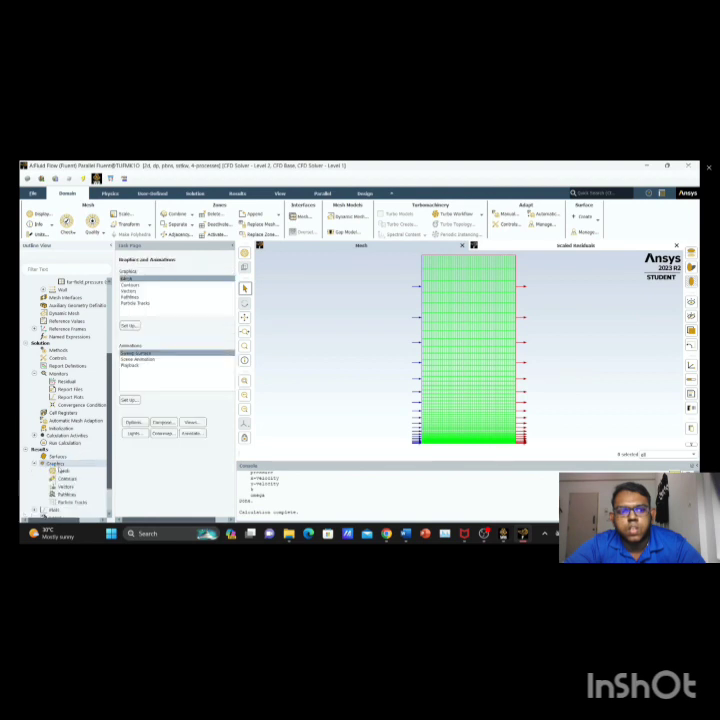
pyautogui.doubleClick(66, 479)
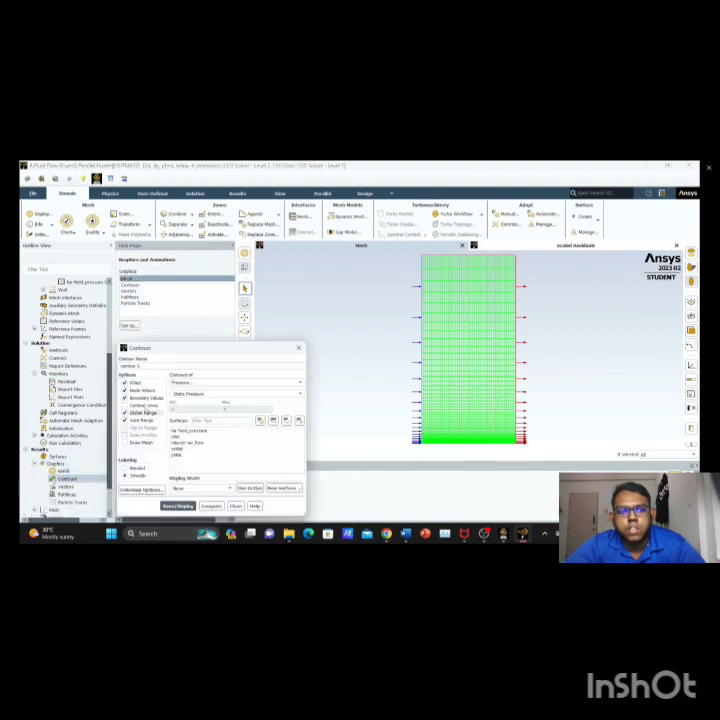
pyautogui.click(232, 382)
pyautogui.click(205, 401)
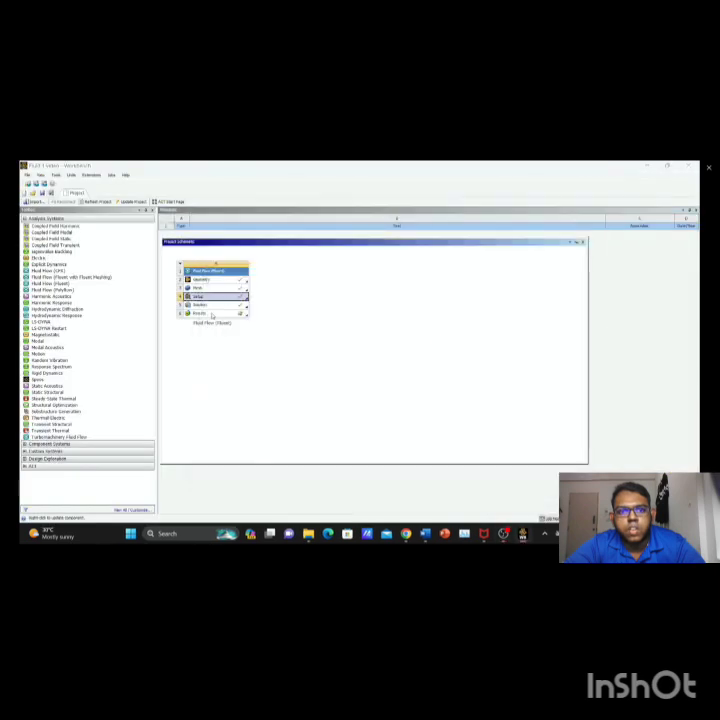
# Open the Fluid Flow system's Results from Workbench in CFD-Post and orient the domain to face the XY plane.
pyautogui.doubleClick(210, 314)
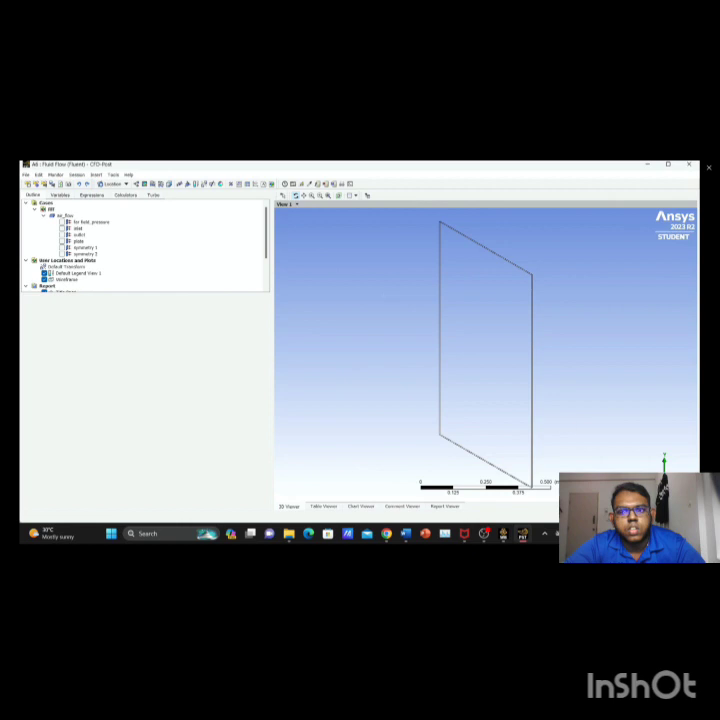
pyautogui.click(647, 488)
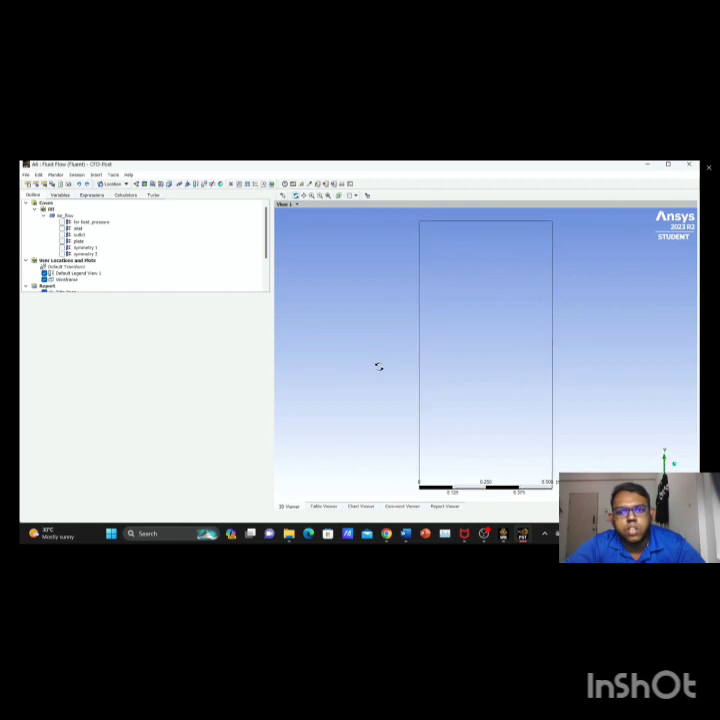
pyautogui.scroll(-1, 381, 294)
pyautogui.scroll(2, 381, 294)
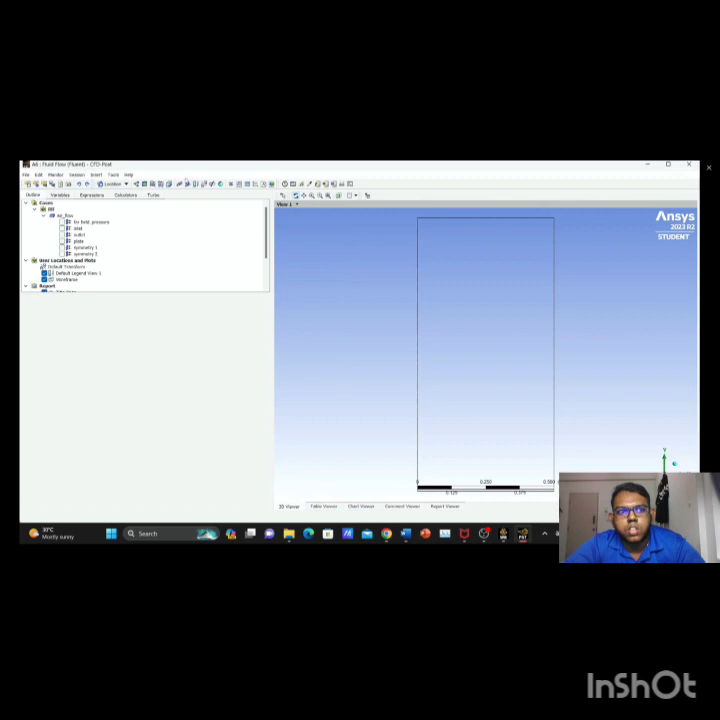
# Create a pressure contour on symmetry 2 and set its number of contours to 50.
pyautogui.click(145, 185)
pyautogui.click(168, 213)
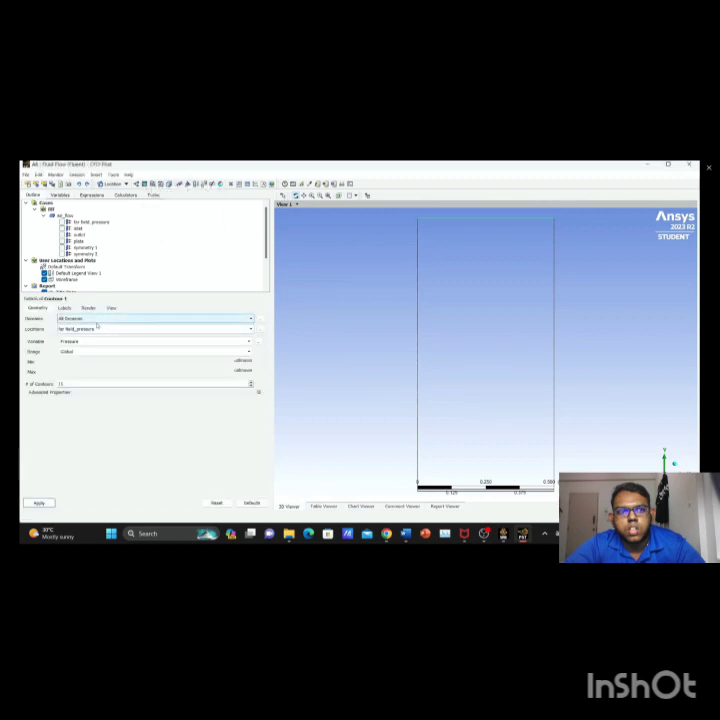
pyautogui.click(154, 328)
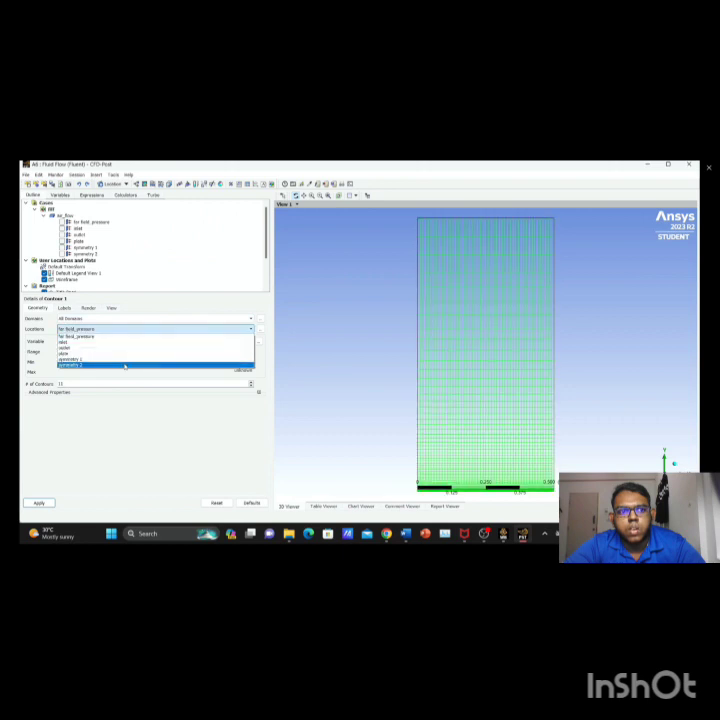
pyautogui.click(125, 365)
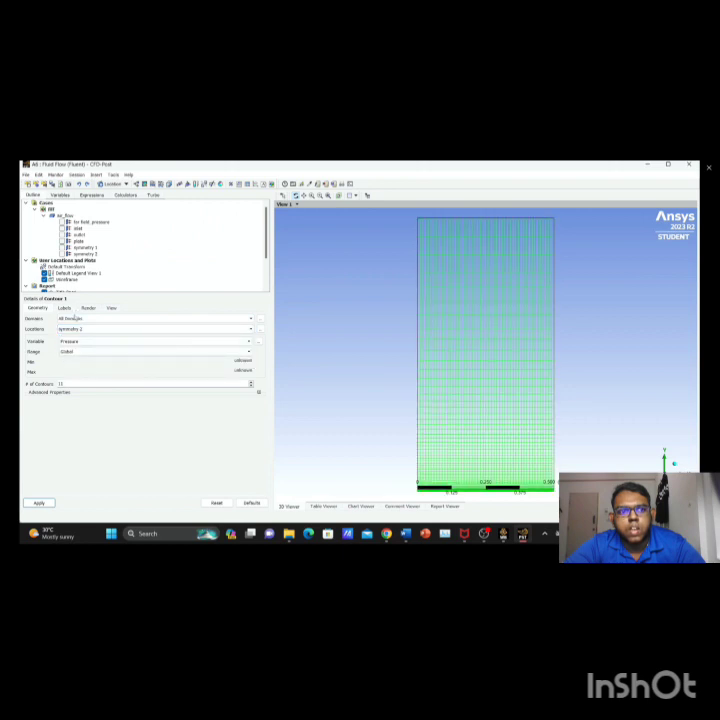
pyautogui.click(40, 502)
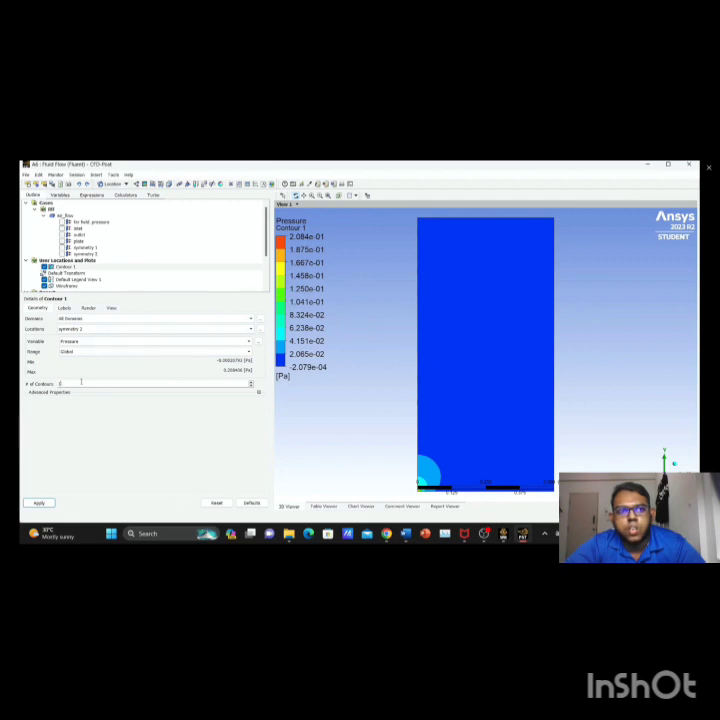
pyautogui.click(40, 502)
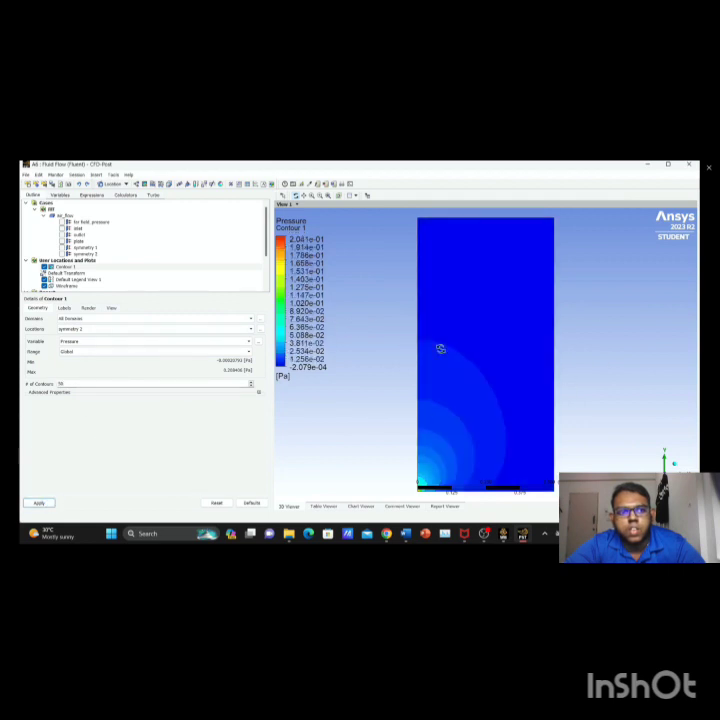
pyautogui.scroll(1, 480, 360)
pyautogui.scroll(-2, 476, 366)
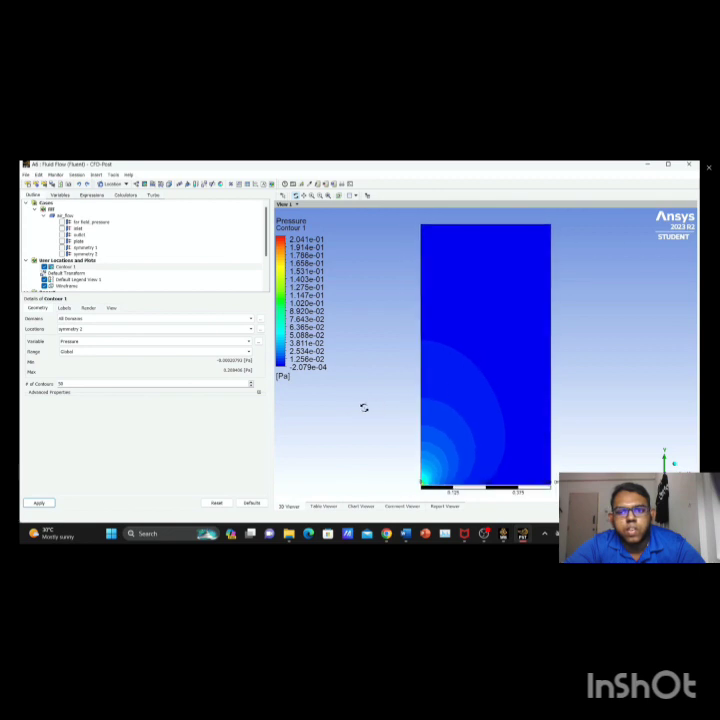
# Change the contour's plotted variable to Velocity and update the plot.
pyautogui.click(246, 341)
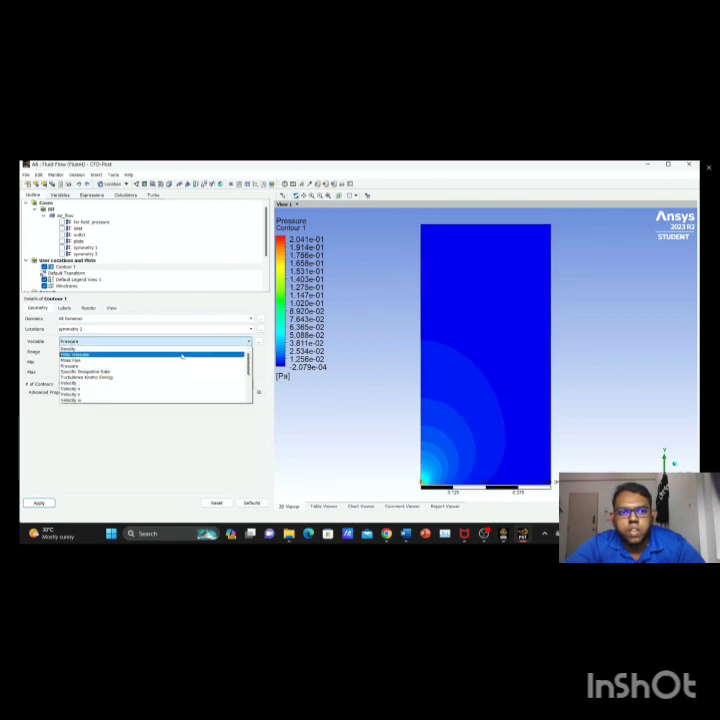
pyautogui.click(72, 383)
pyautogui.click(40, 502)
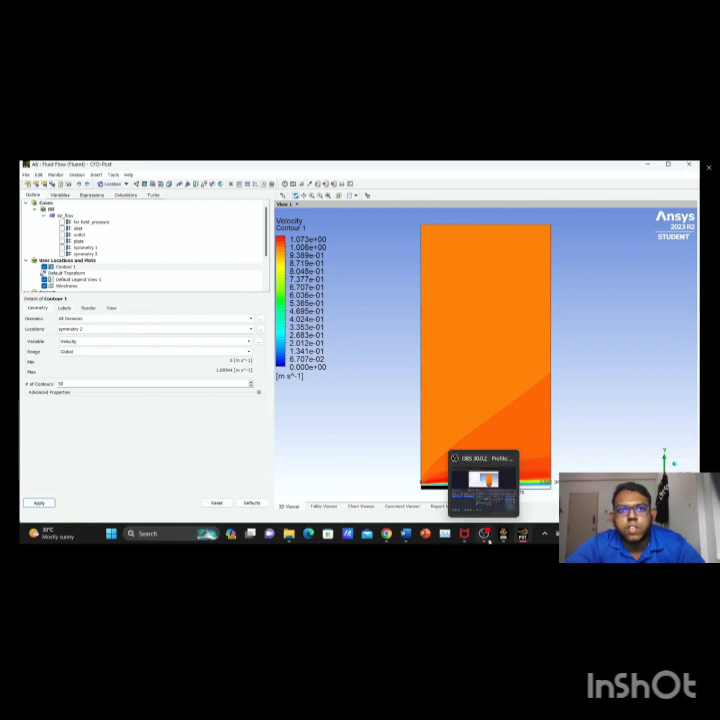
pyautogui.click(488, 541)
pyautogui.click(255, 163)
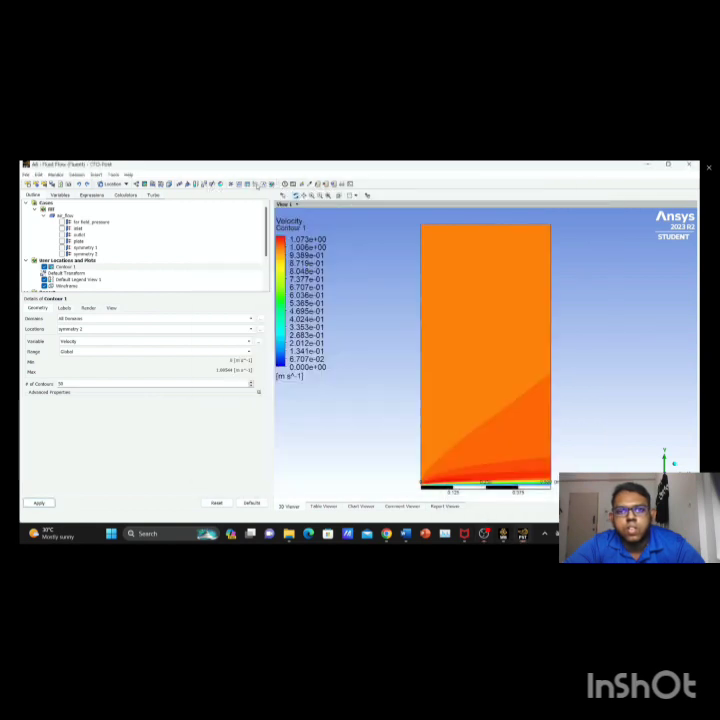
# Insert a new chart and set its X axis variable to Velocity u.
pyautogui.click(262, 185)
pyautogui.press('Return')
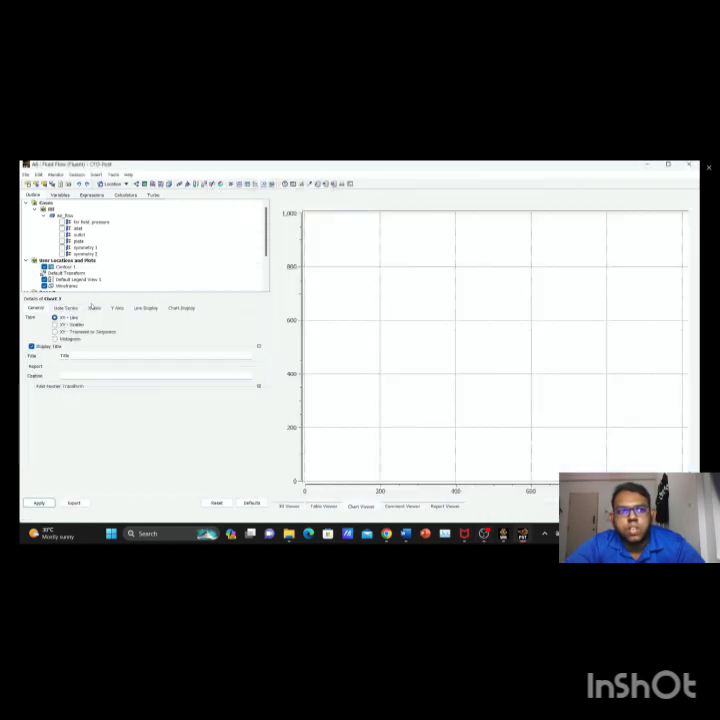
pyautogui.click(92, 307)
pyautogui.click(150, 326)
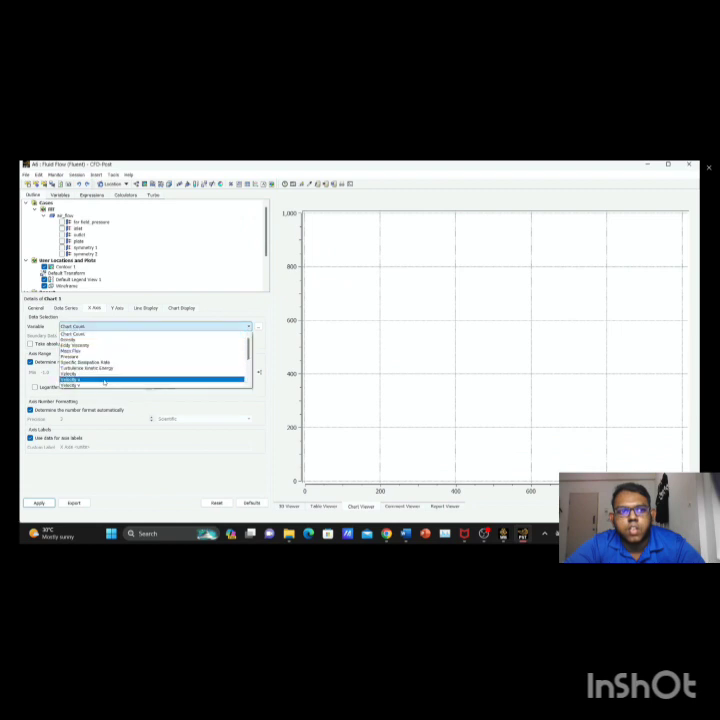
pyautogui.click(104, 381)
# Set the chart's Y axis variable to Y and apply the axis settings without editing the data series.
pyautogui.click(117, 307)
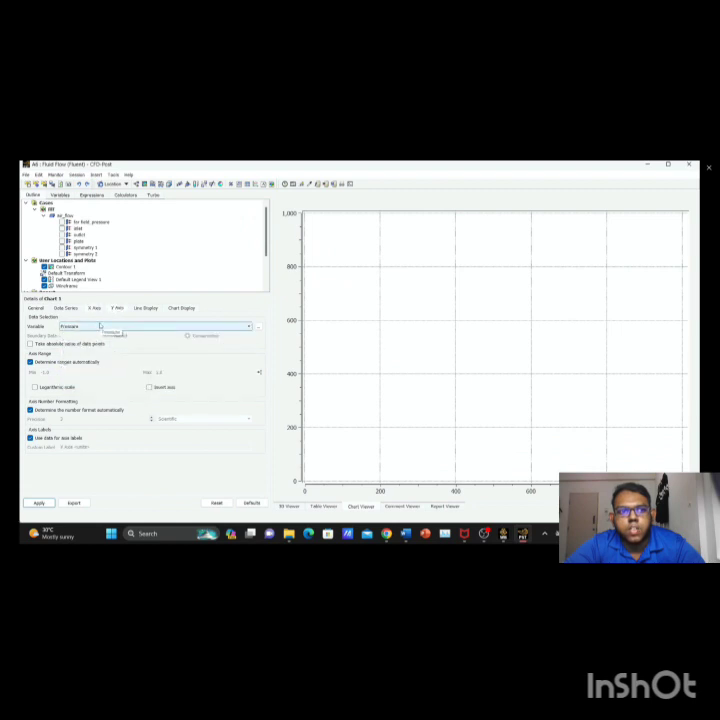
pyautogui.click(100, 326)
pyautogui.scroll(-4, 92, 380)
pyautogui.click(86, 380)
pyautogui.click(95, 308)
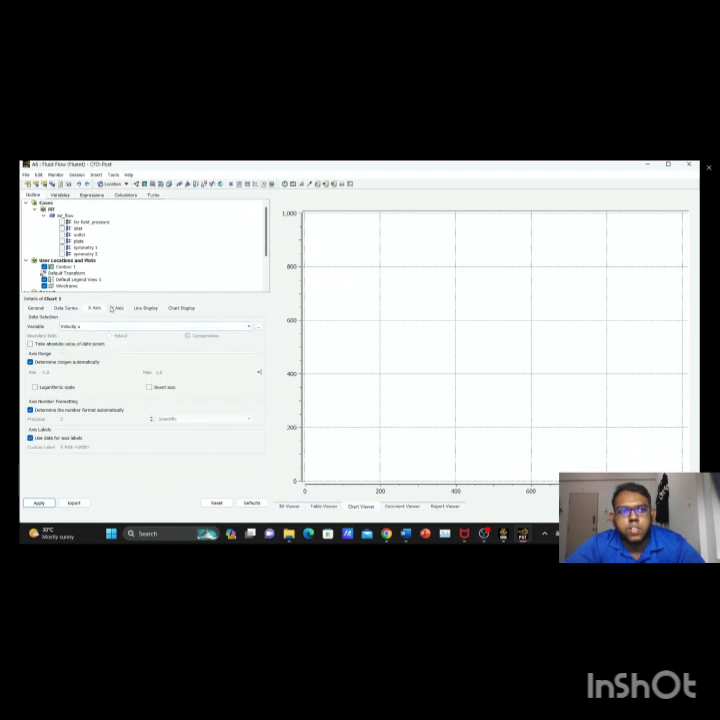
pyautogui.click(116, 308)
pyautogui.click(39, 502)
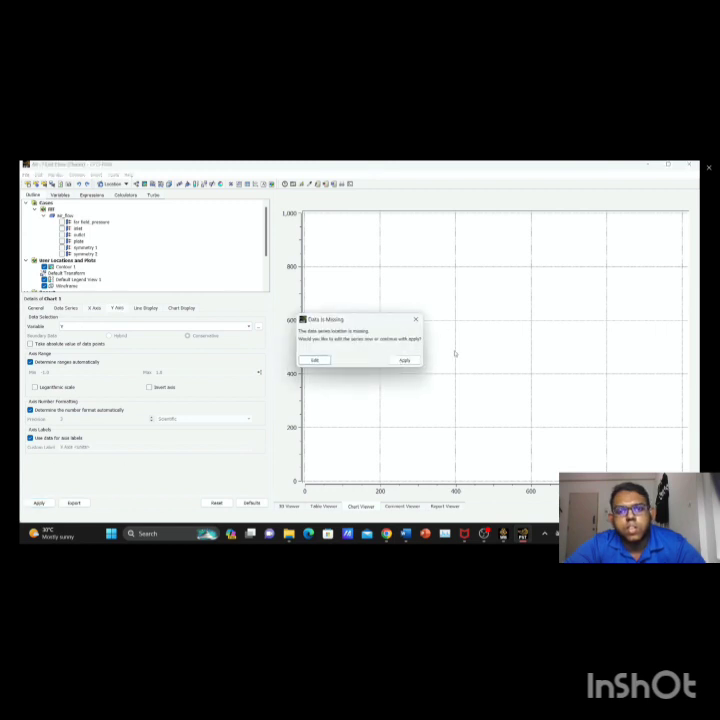
pyautogui.click(415, 320)
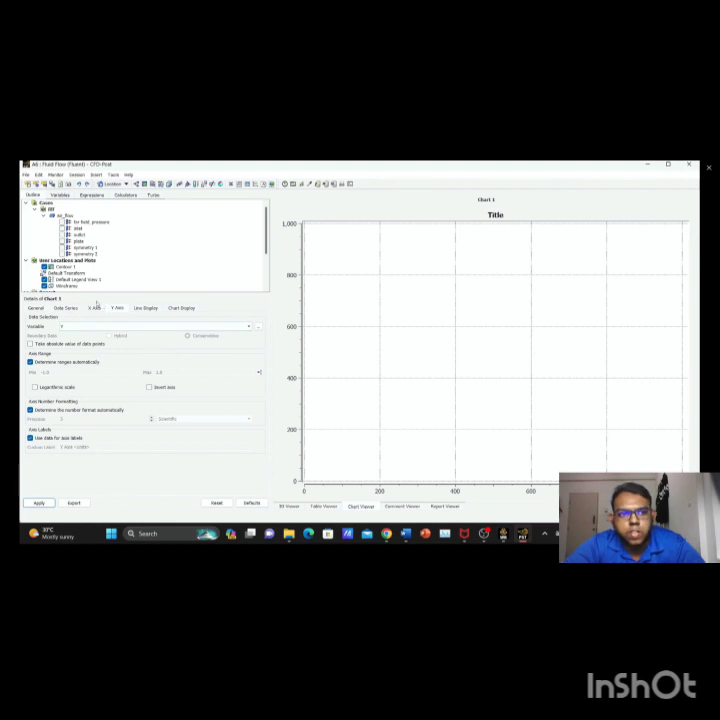
# Insert a new line location with the default name for the chart's data series and return to the 3D view.
pyautogui.click(65, 307)
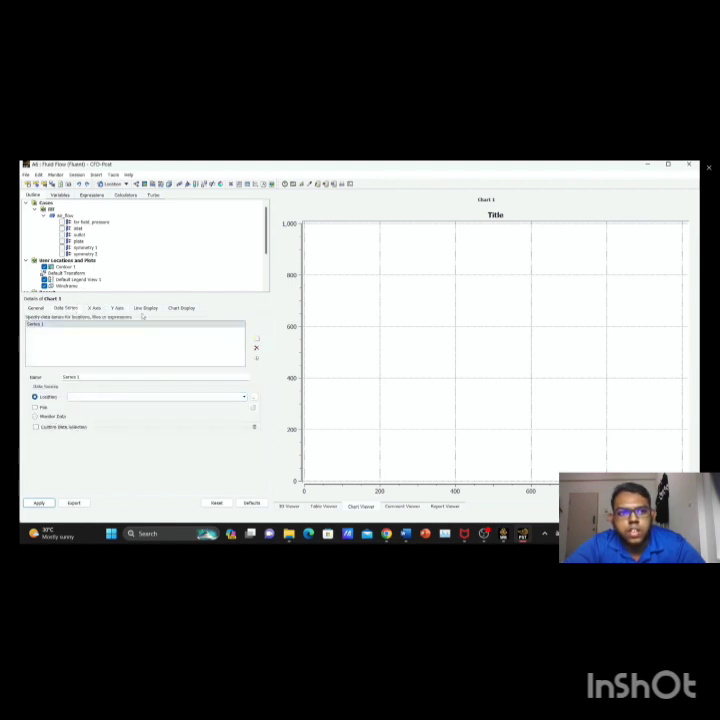
pyautogui.moveTo(485, 532)
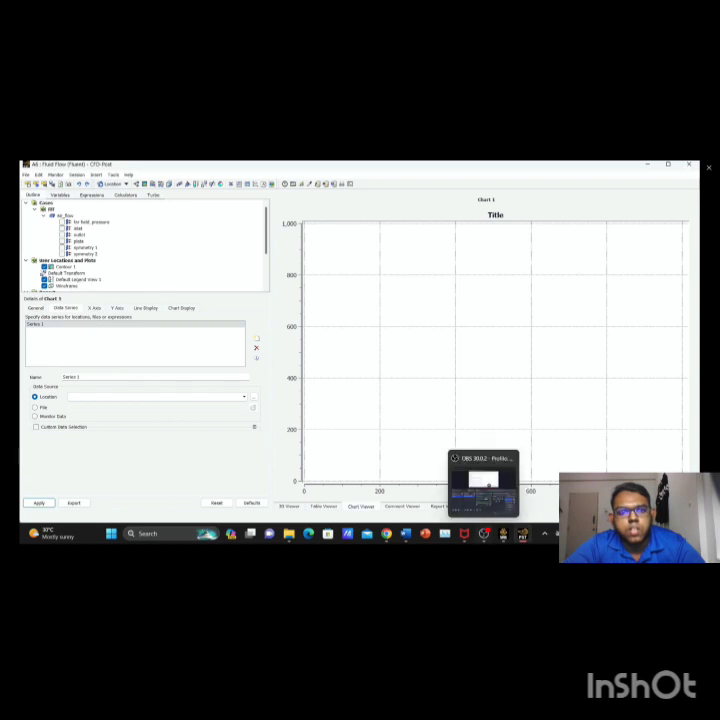
pyautogui.click(490, 485)
pyautogui.click(545, 193)
pyautogui.click(96, 175)
pyautogui.moveTo(110, 184)
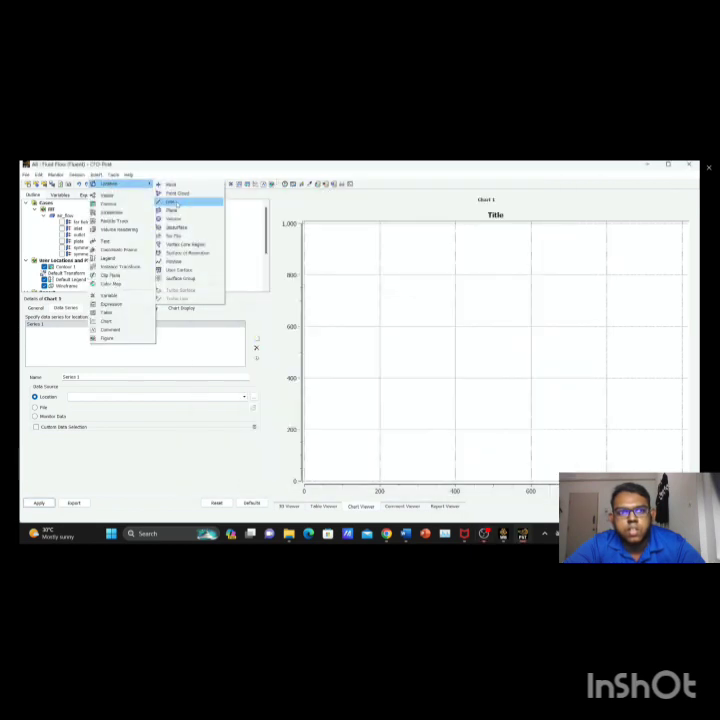
pyautogui.click(175, 201)
pyautogui.click(196, 236)
pyautogui.click(289, 506)
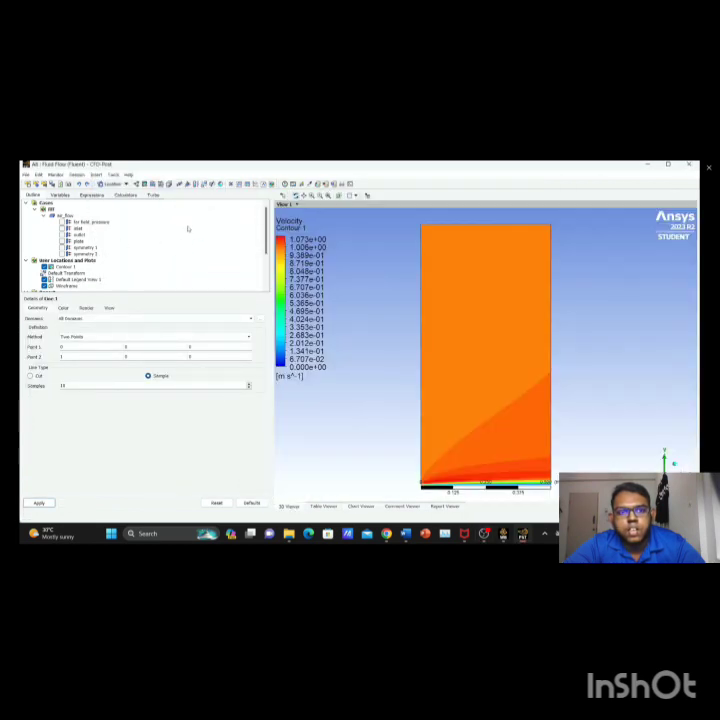
# Define the two-point line from (0.25, 0, 0) to (0.25, 0.5, 0) and apply it.
pyautogui.click(90, 346)
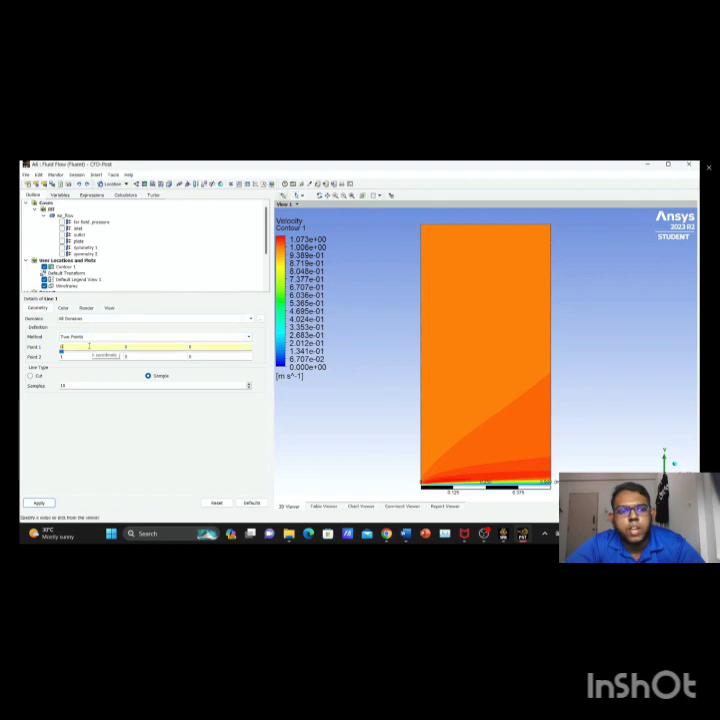
pyautogui.write('0.25')
pyautogui.press('BackSpace')
pyautogui.write('0.25')
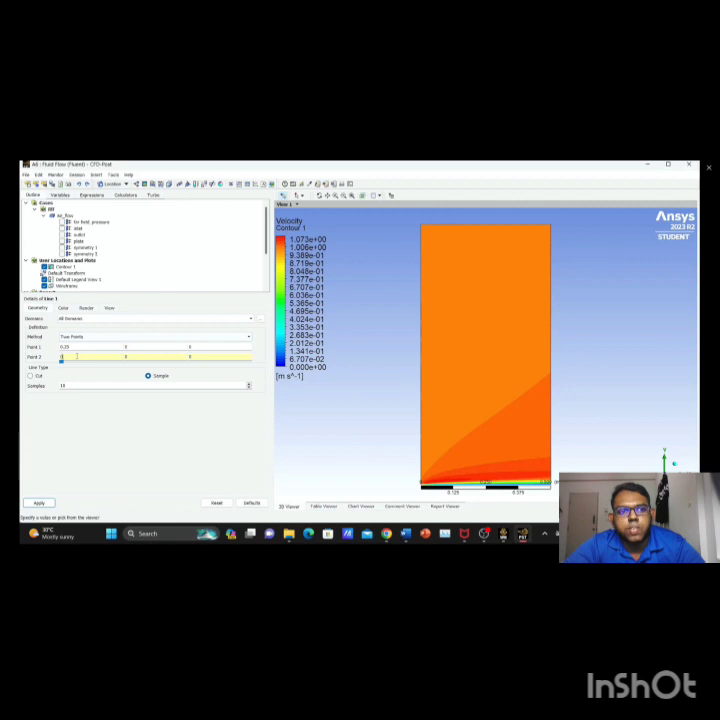
pyautogui.click(130, 357)
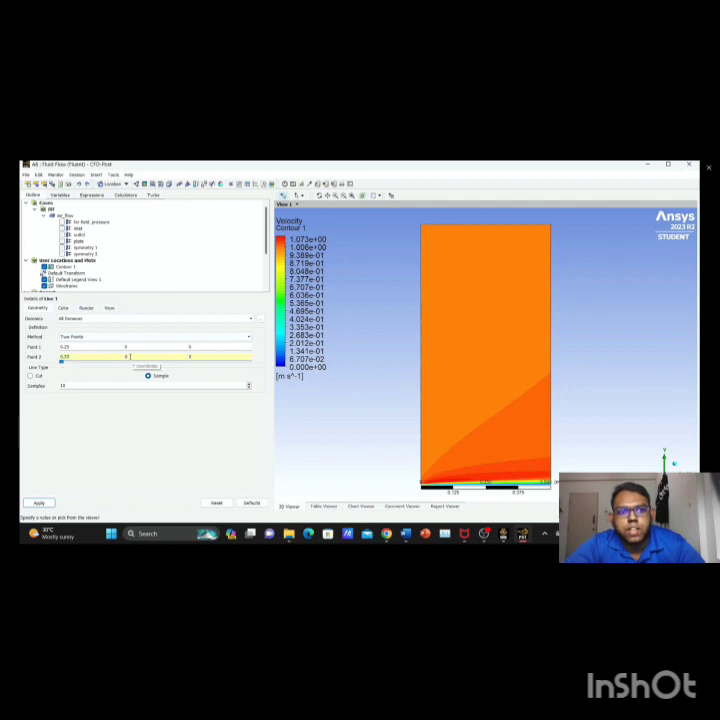
pyautogui.write('.5')
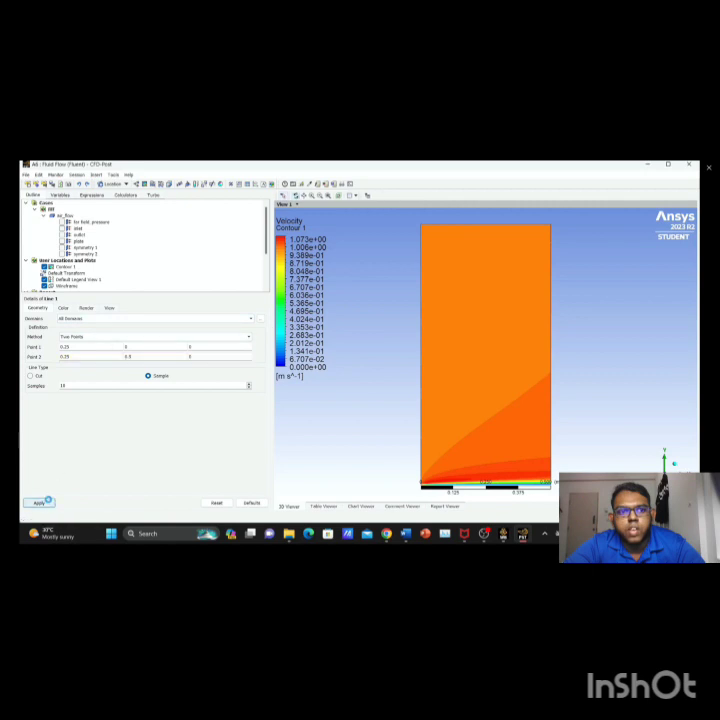
pyautogui.click(40, 503)
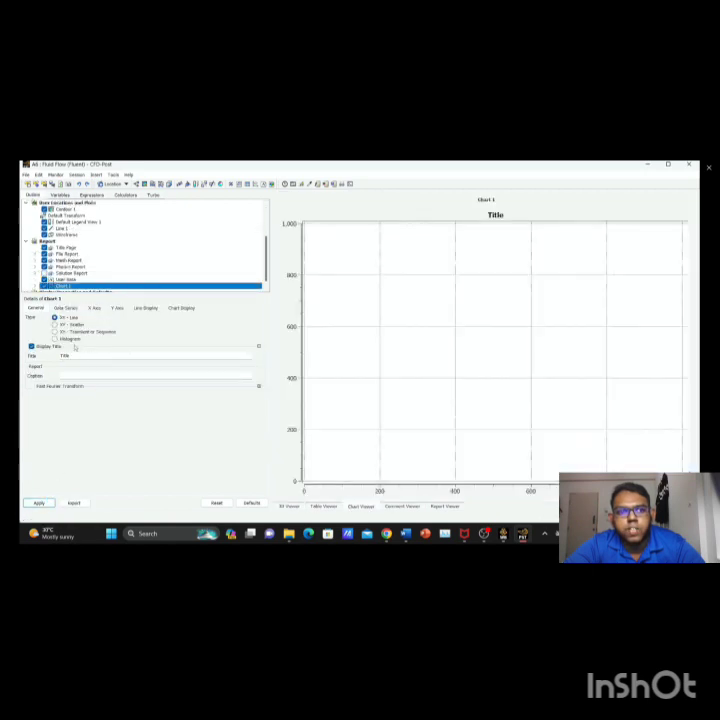
# Set the location of the chart's data series to Line 1 and plot the velocity profile.
pyautogui.click(65, 307)
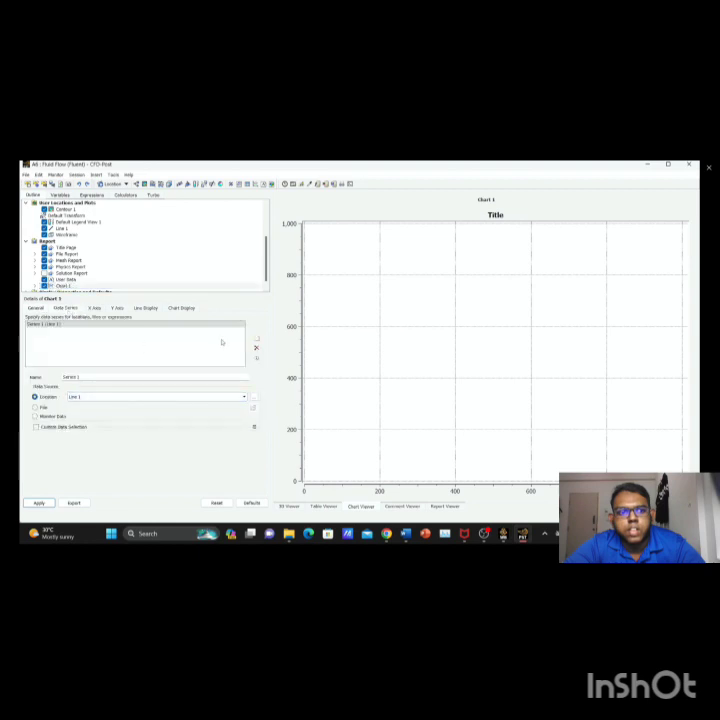
pyautogui.click(93, 308)
pyautogui.click(65, 307)
pyautogui.click(39, 502)
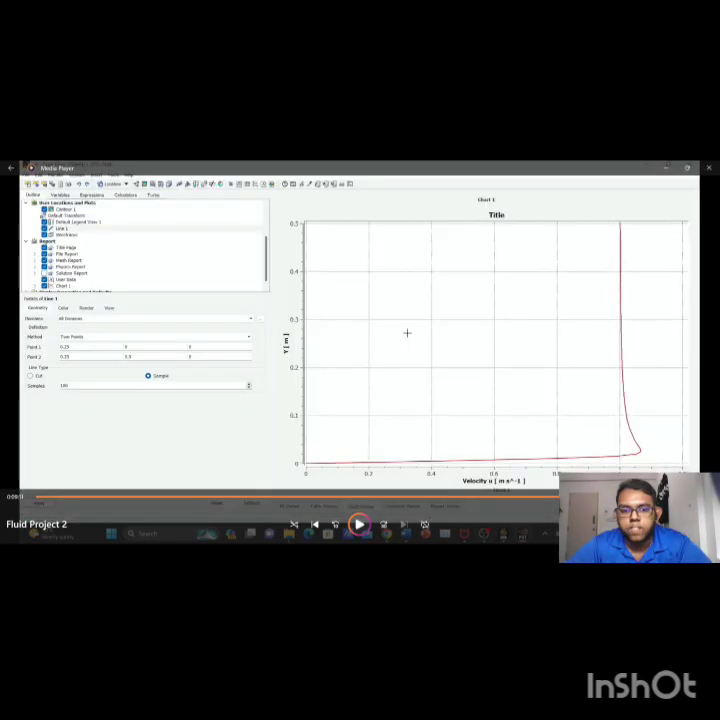
pyautogui.press('space')
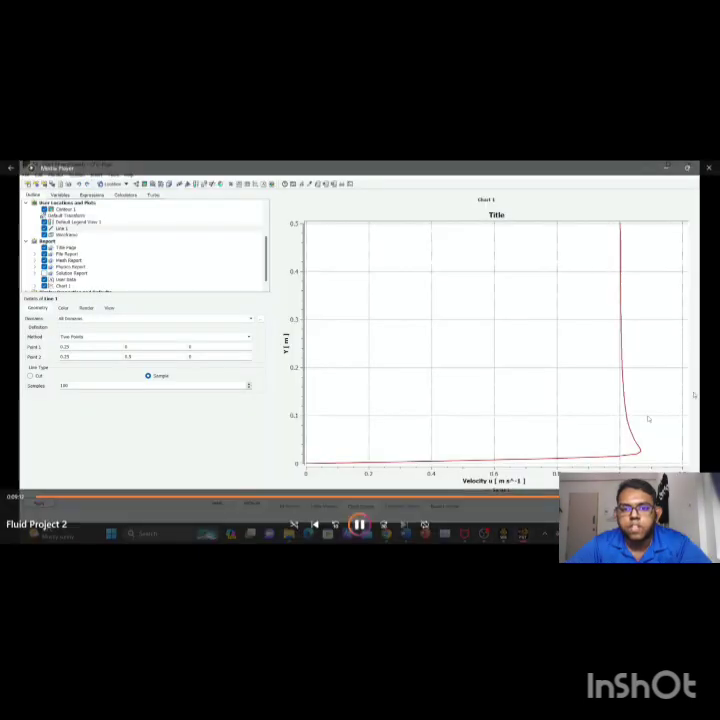